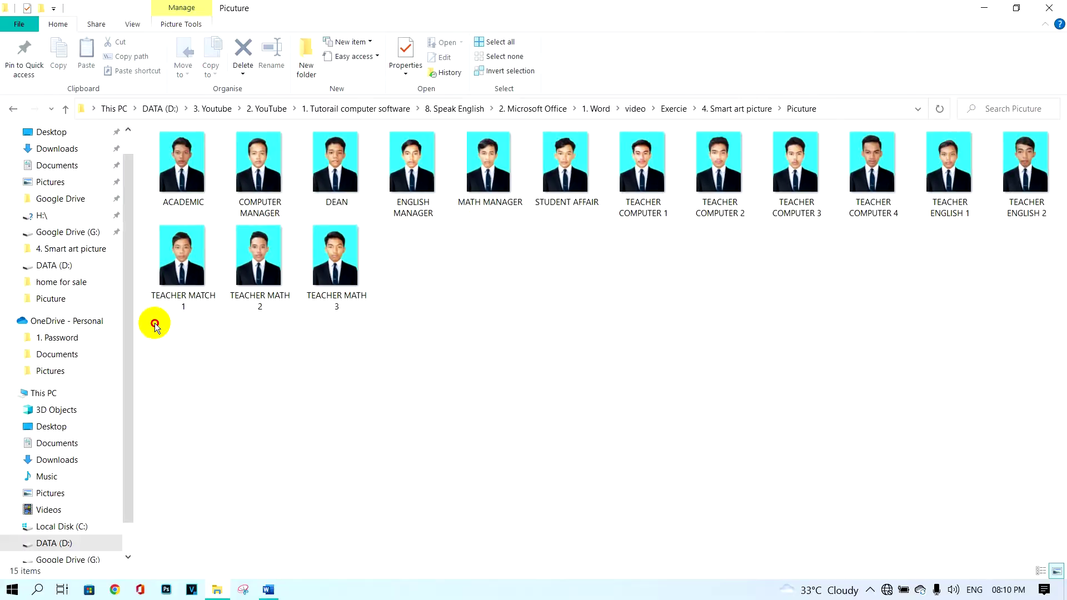
Select all 15 staff photo files, then turn the Word page to landscape orientation.
drag(155, 322, 1027, 184)
key(alt+Tab)
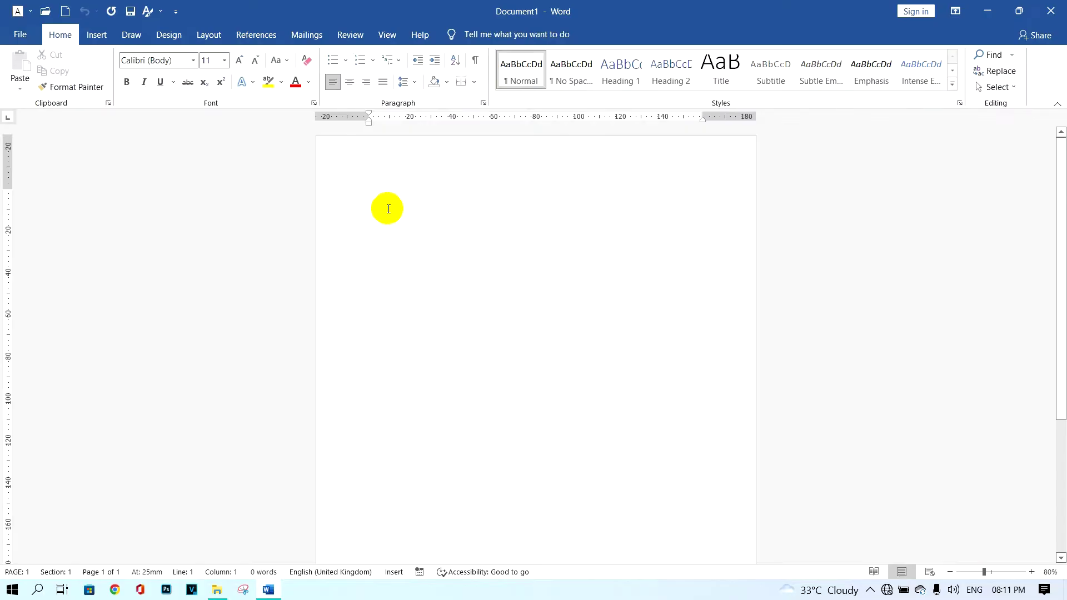
click(205, 39)
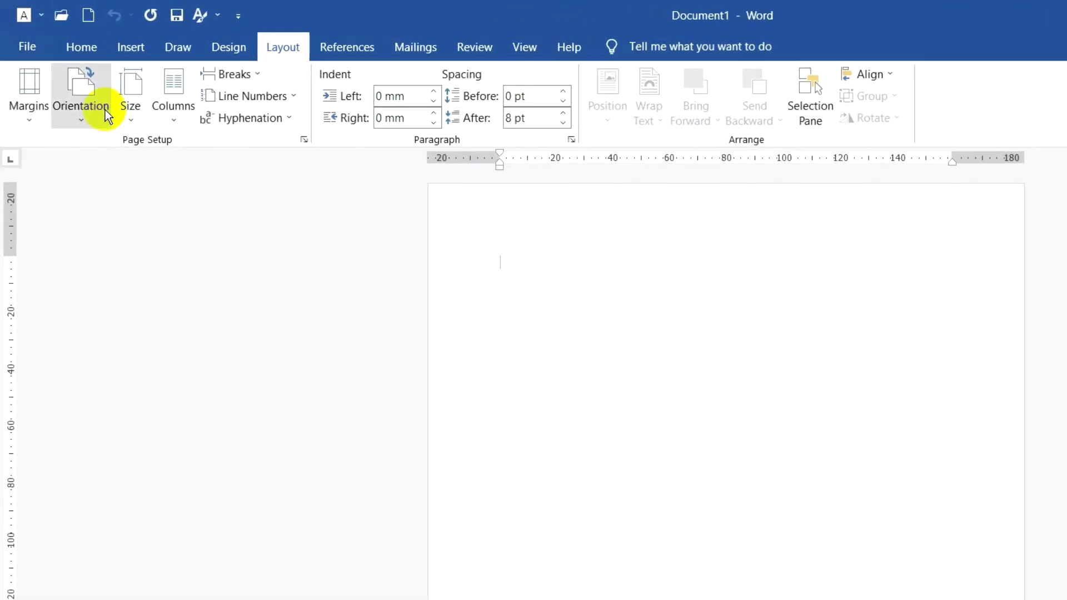
click(74, 120)
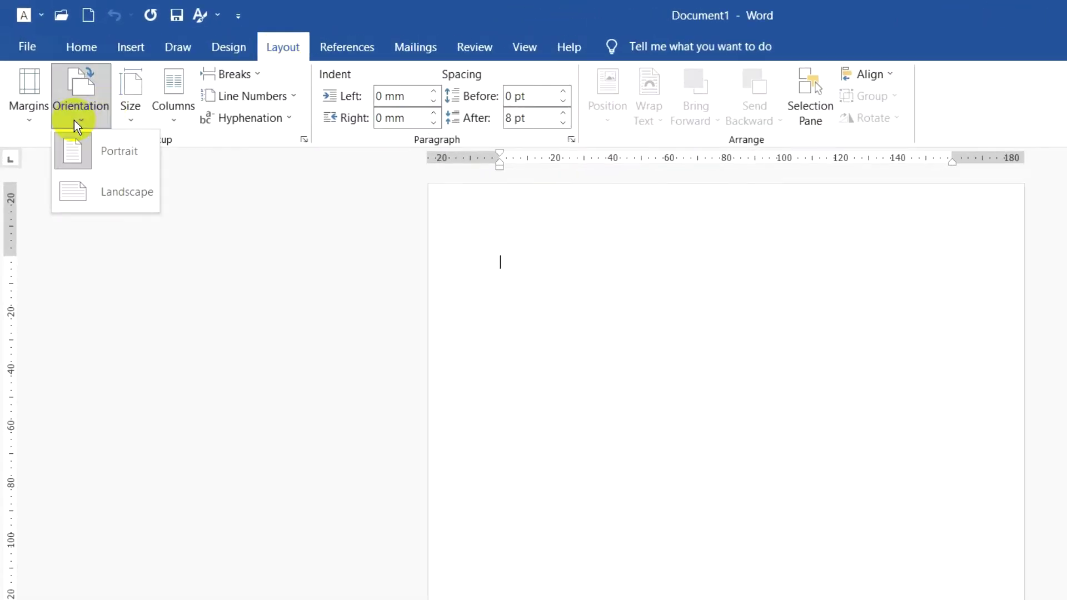
click(109, 191)
Give the landscape page Narrow margins.
click(31, 118)
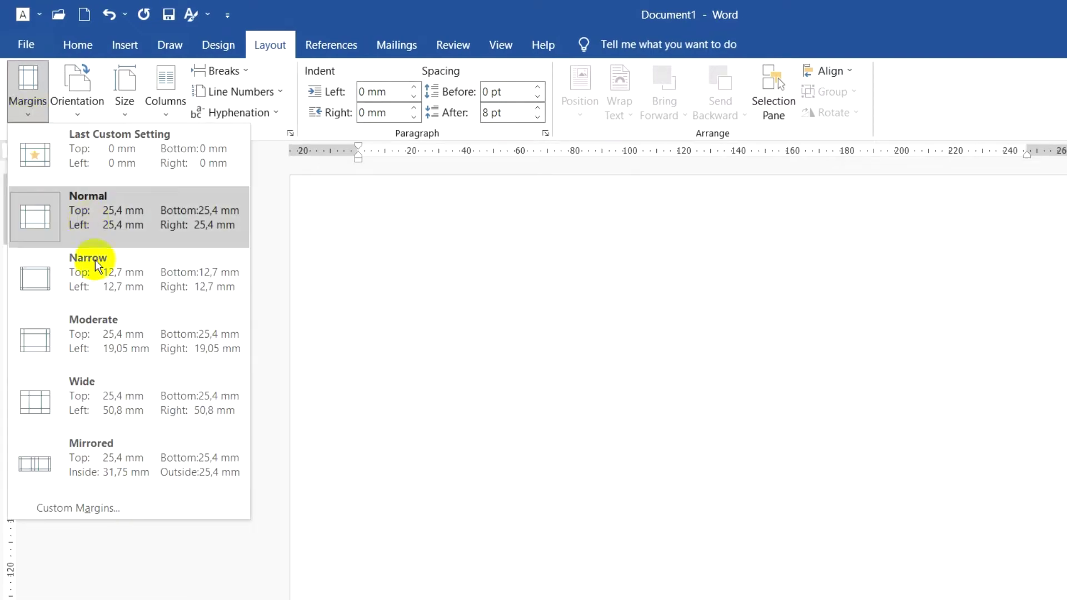
click(91, 278)
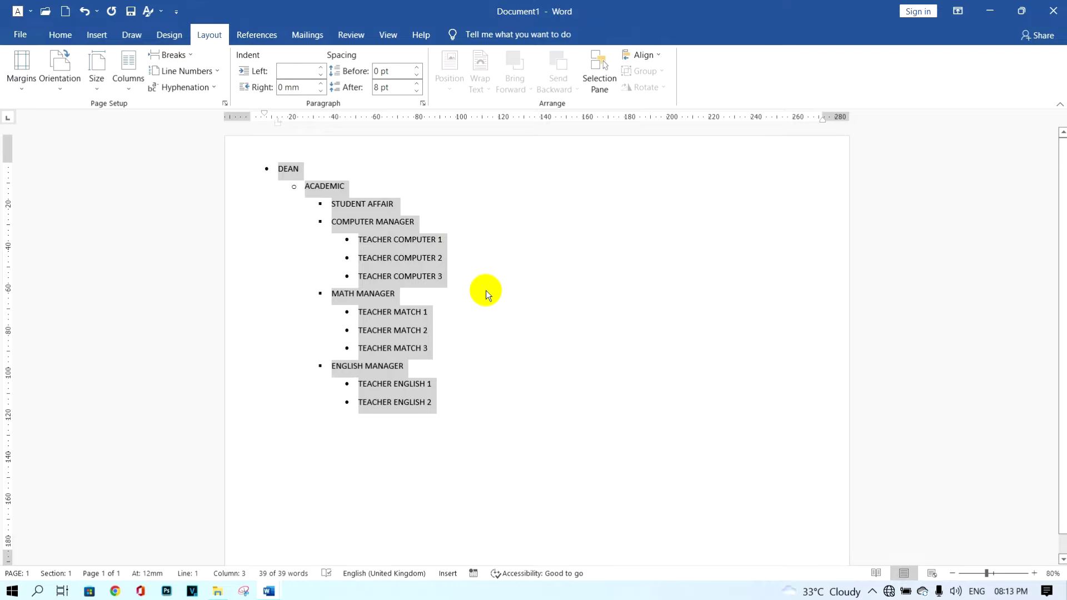
click(452, 401)
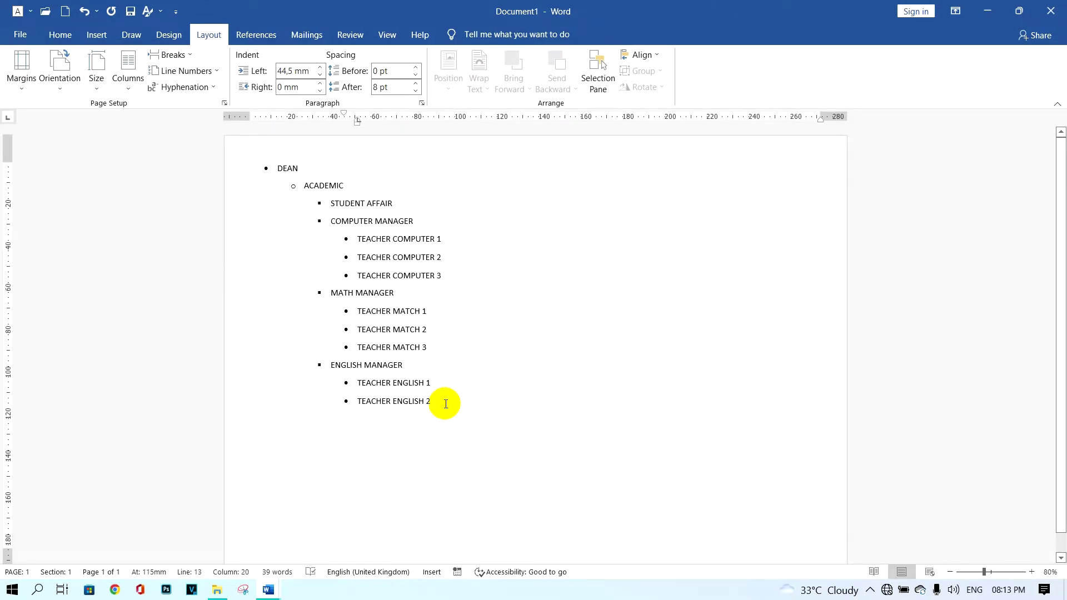
Clear the staff list's formatting and bullet every line with filled round bullets.
drag(446, 404, 269, 167)
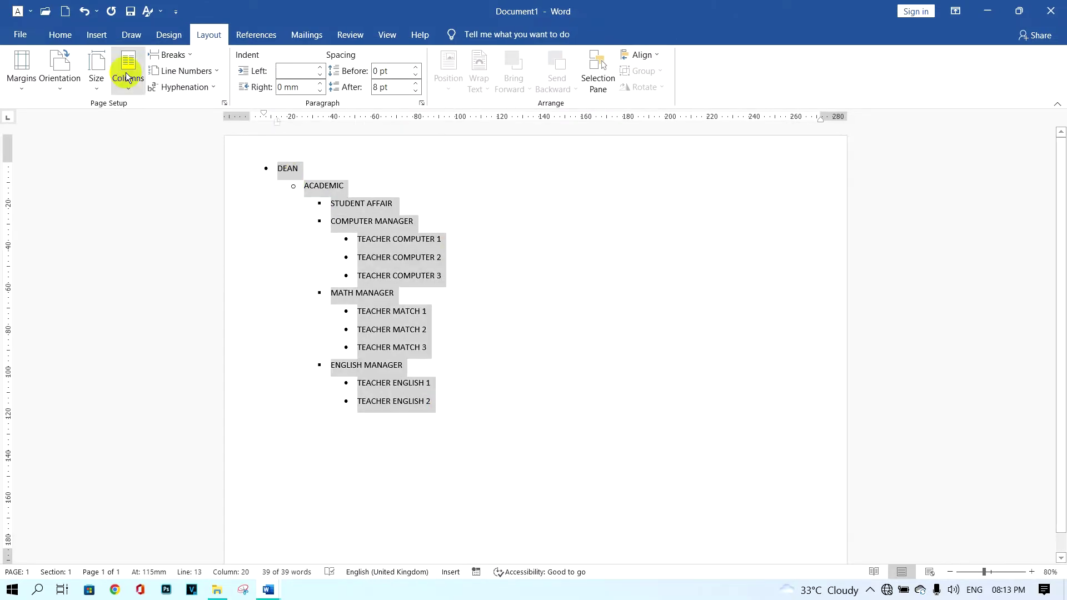
click(62, 34)
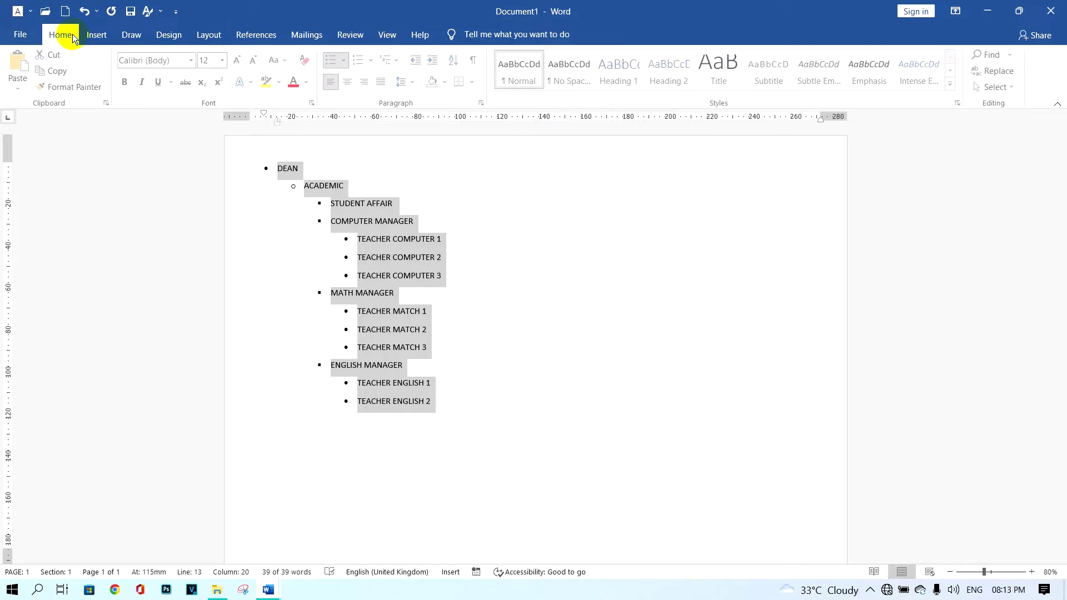
click(313, 61)
click(405, 398)
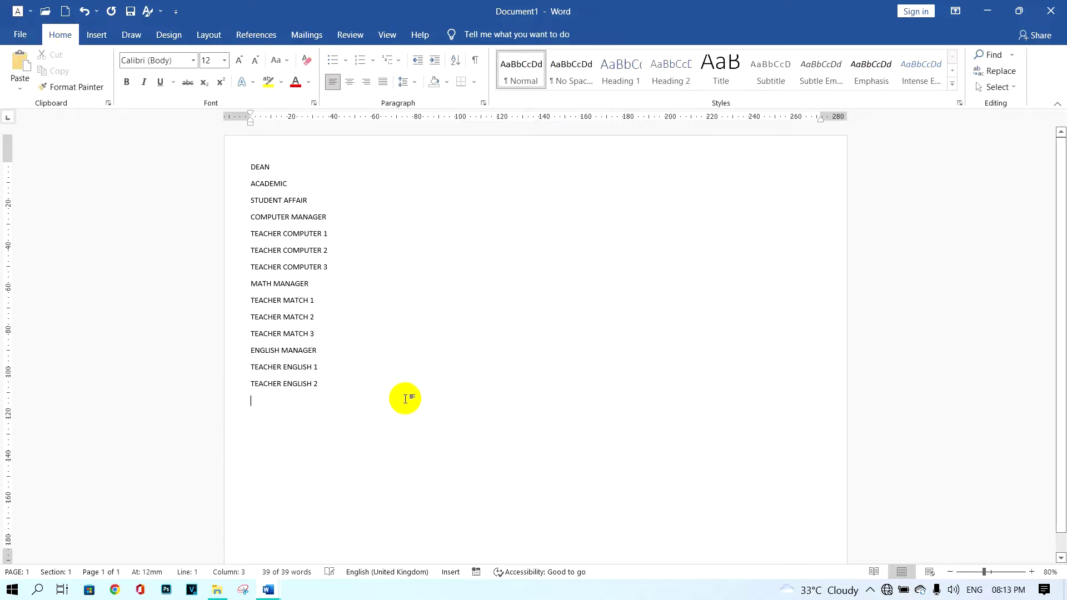
drag(405, 399, 253, 167)
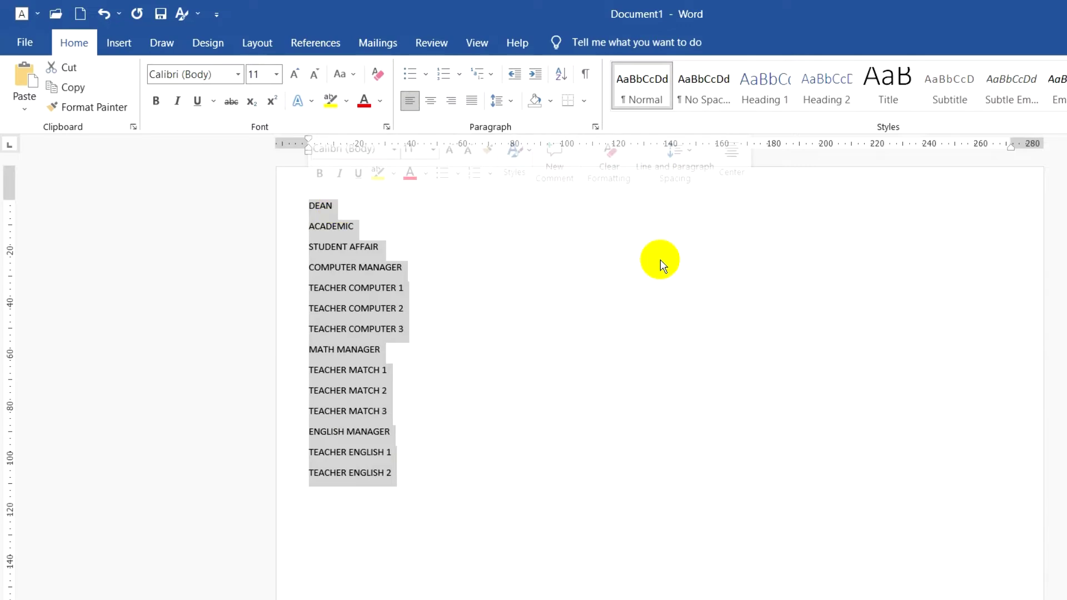
click(424, 74)
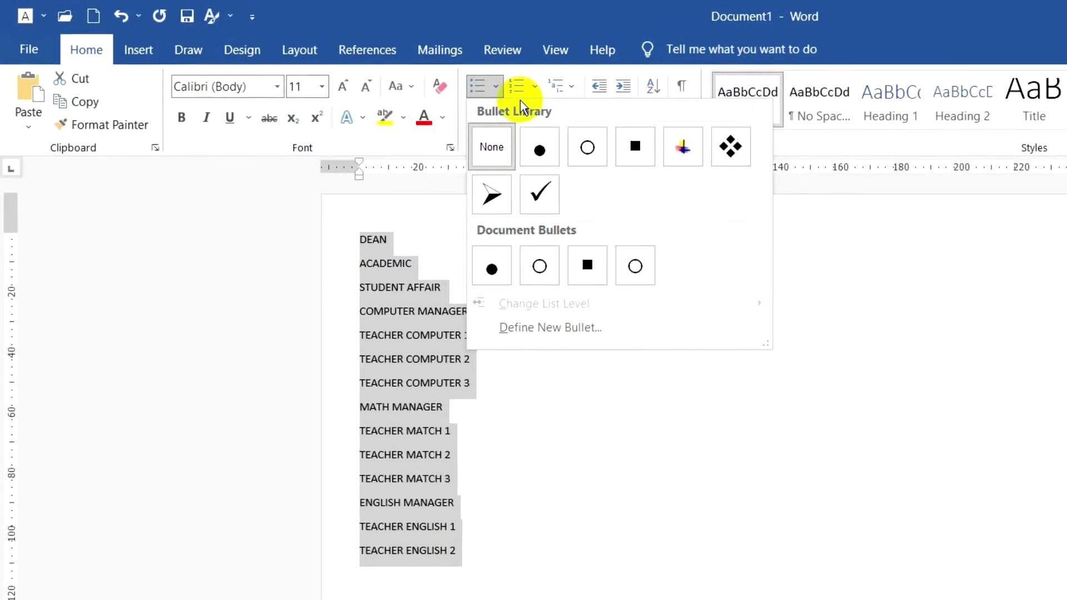
click(539, 147)
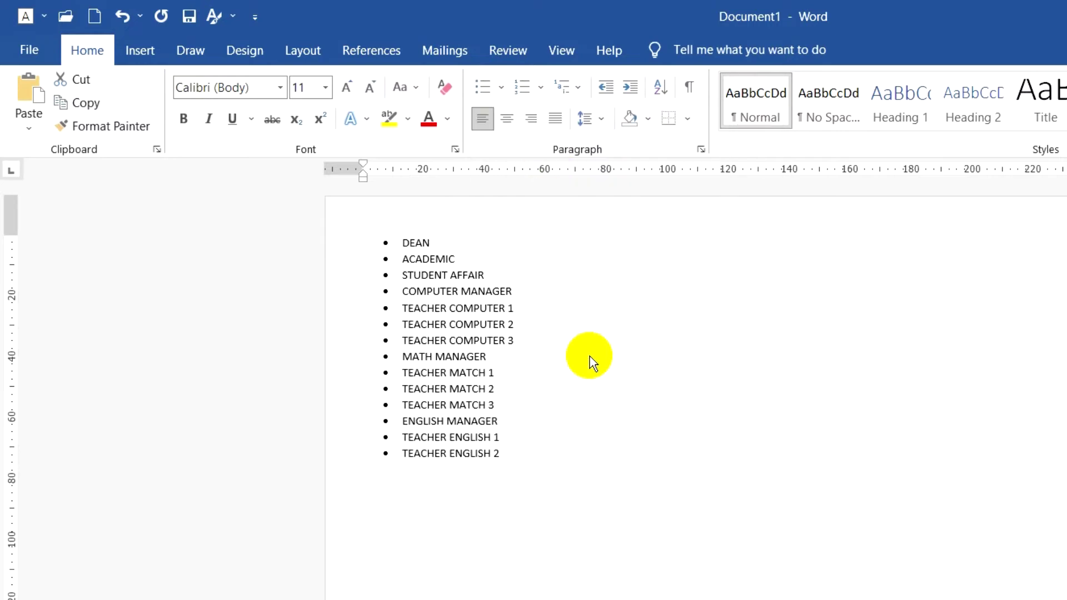
click(592, 451)
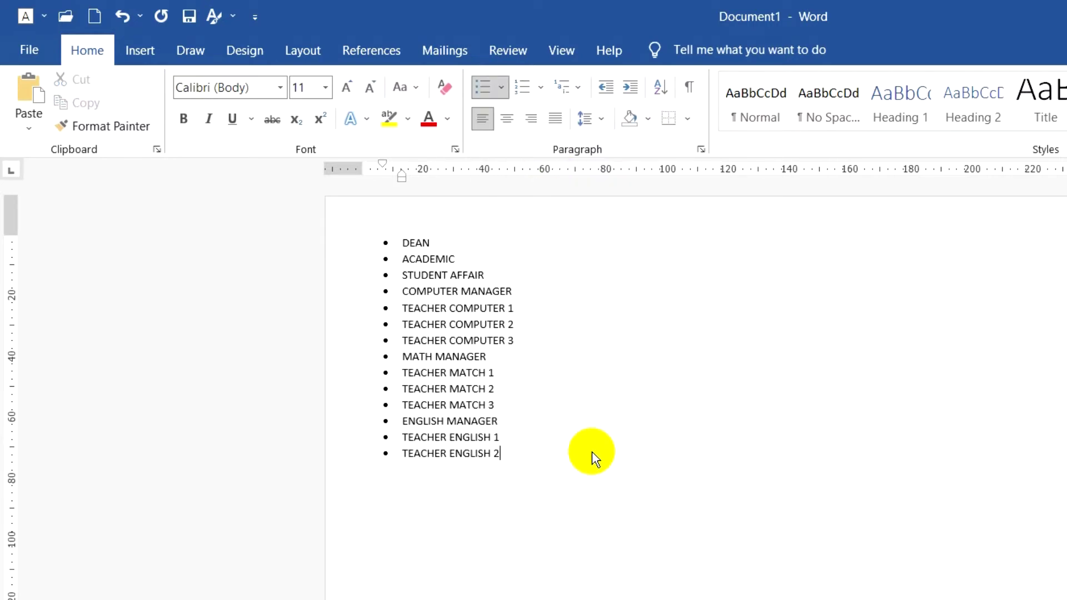
Indent ACADEMIC through COMPUTER MANAGER under DEAN and the three computer teachers under COMPUTER MANAGER.
drag(400, 258, 519, 291)
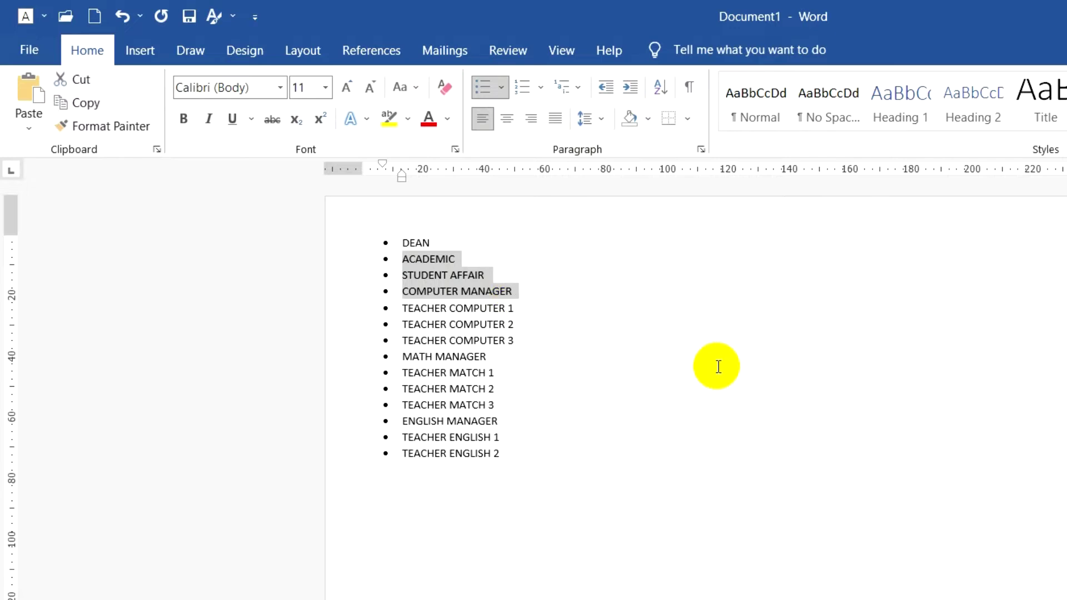
click(631, 93)
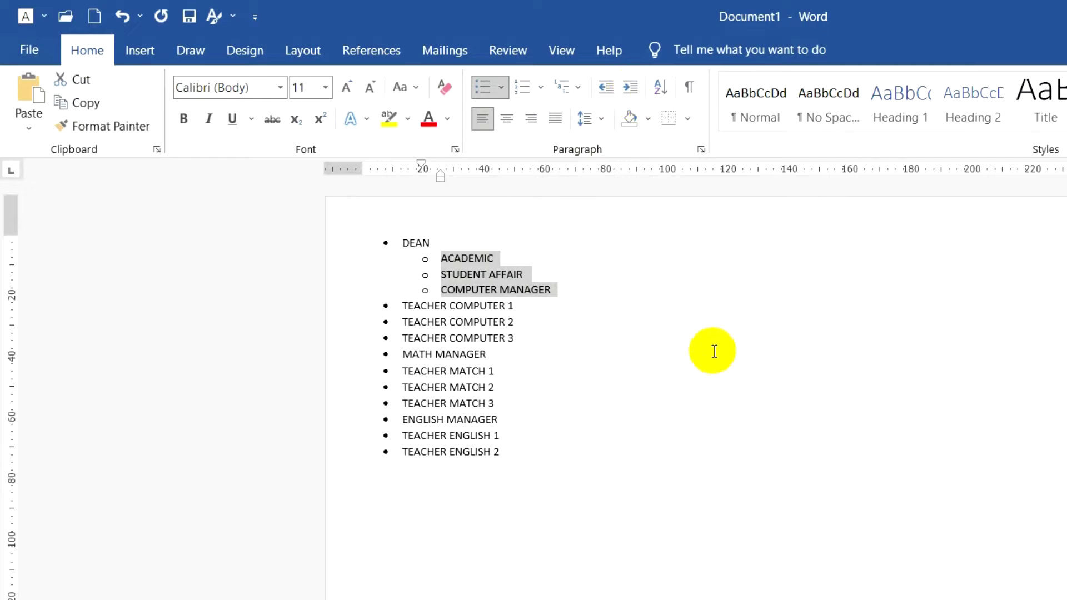
click(522, 338)
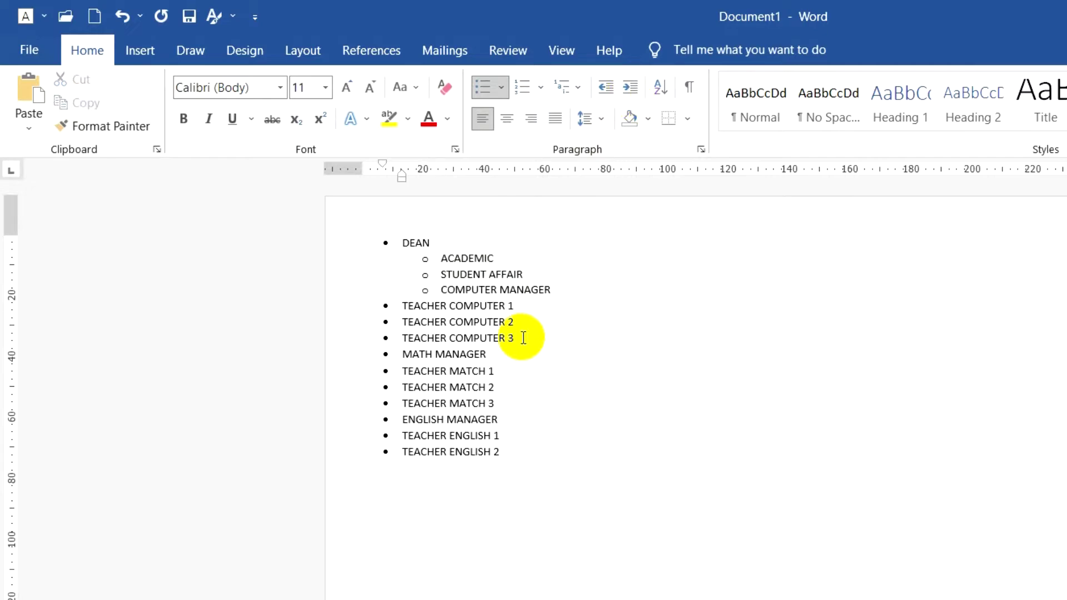
drag(523, 336, 417, 307)
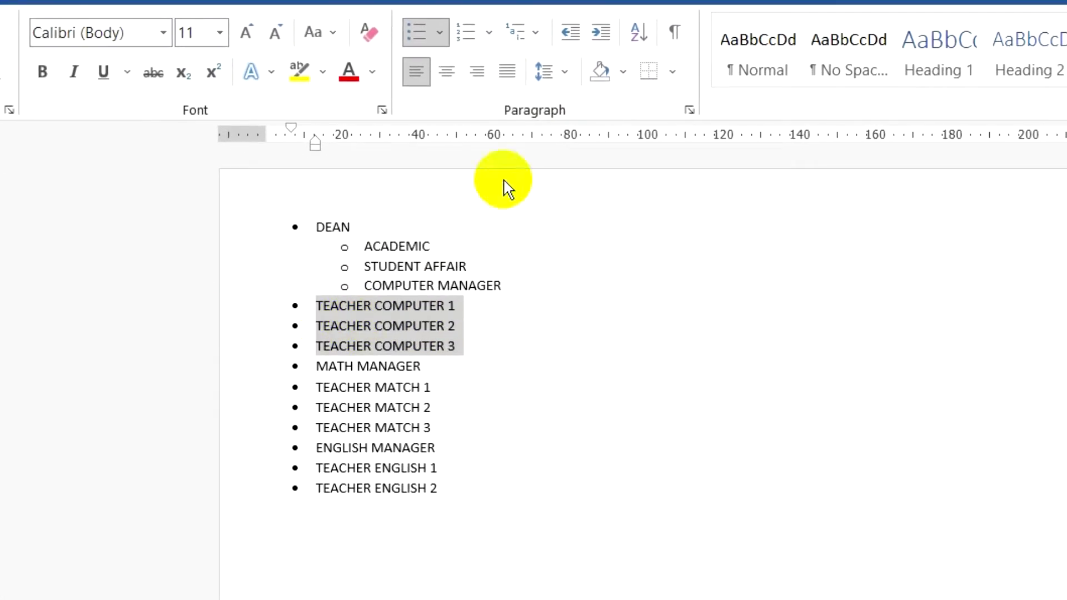
click(630, 88)
Indent MATH and ENGLISH MANAGER under DEAN, with their teachers one level below each.
drag(316, 364, 428, 368)
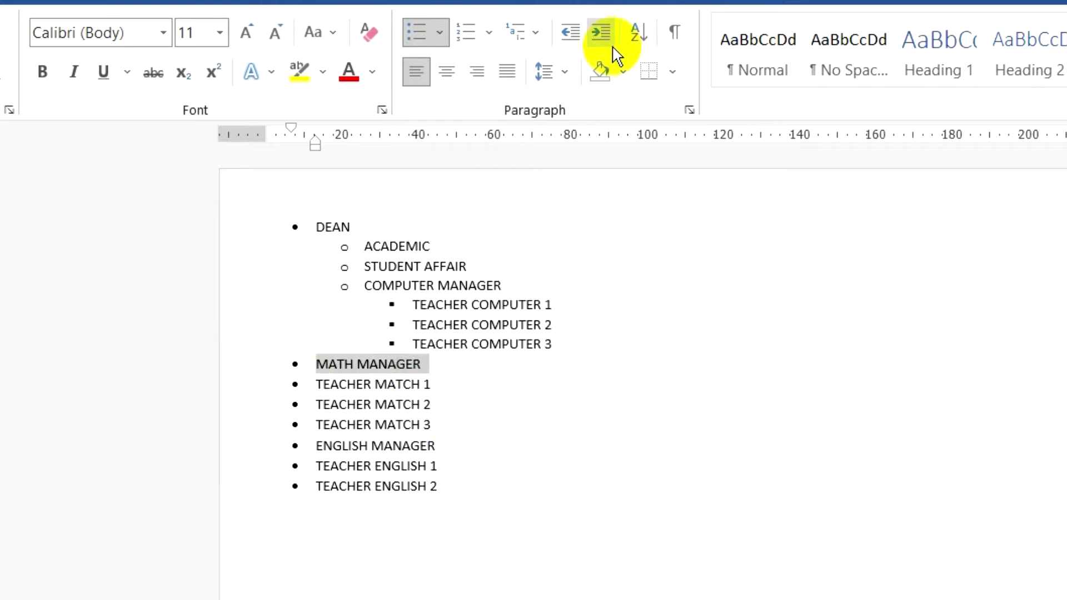
click(600, 35)
drag(316, 383, 431, 424)
click(600, 33)
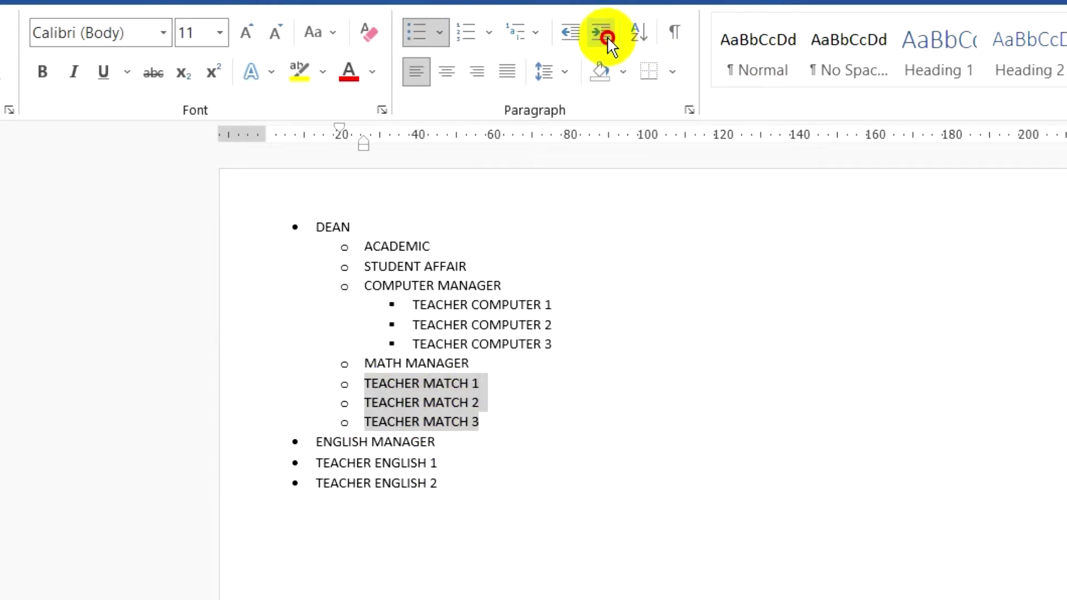
drag(316, 441, 435, 443)
click(599, 32)
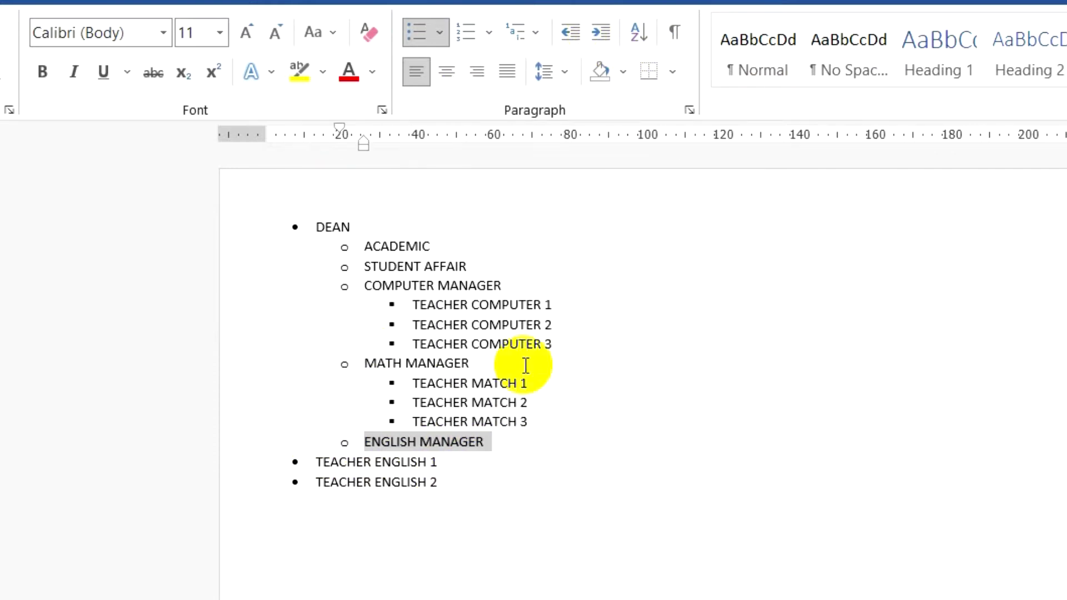
drag(315, 462, 438, 481)
click(600, 32)
drag(850, 536, 310, 221)
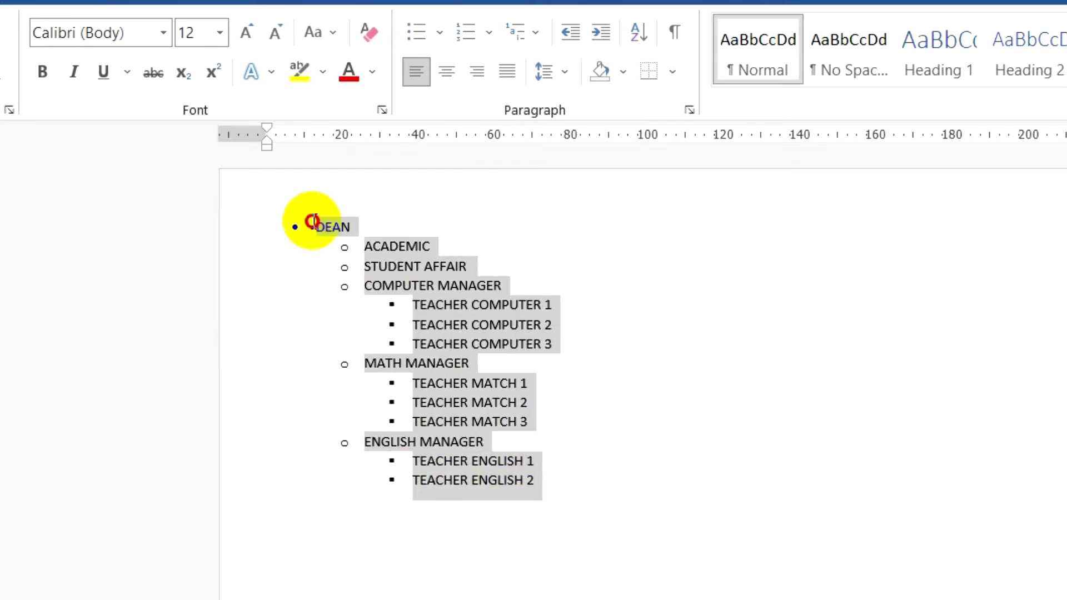
click(731, 492)
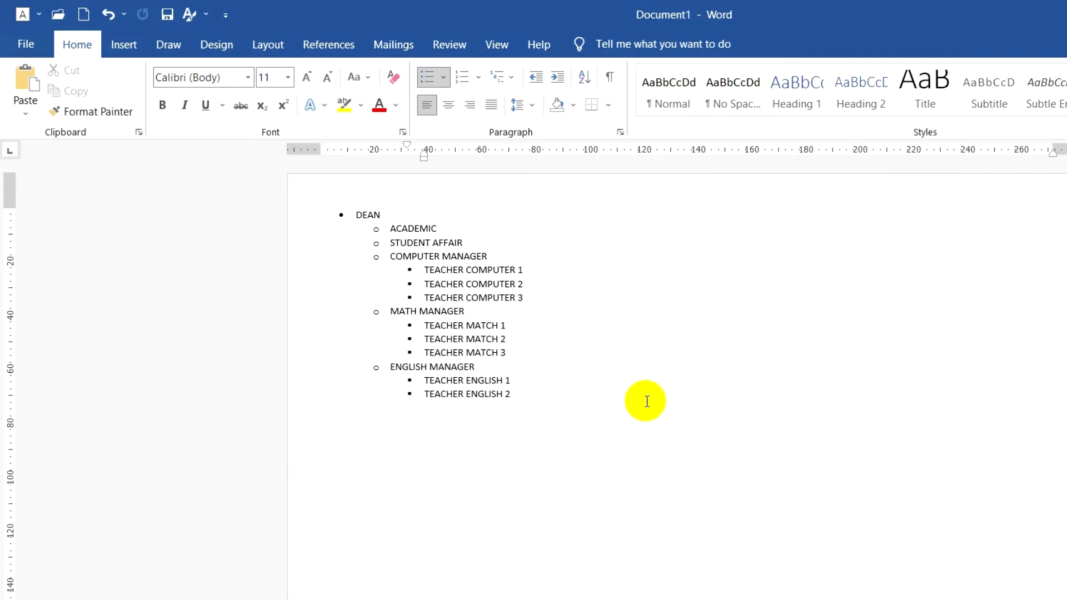
Cut the whole staff outline off the page.
drag(542, 392, 352, 212)
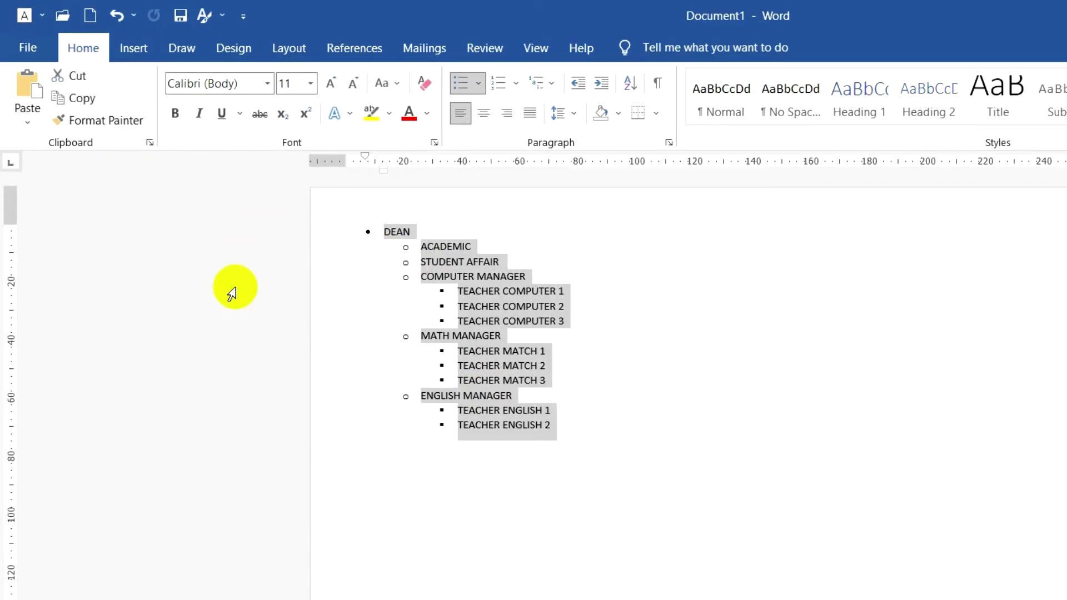
right_click(468, 260)
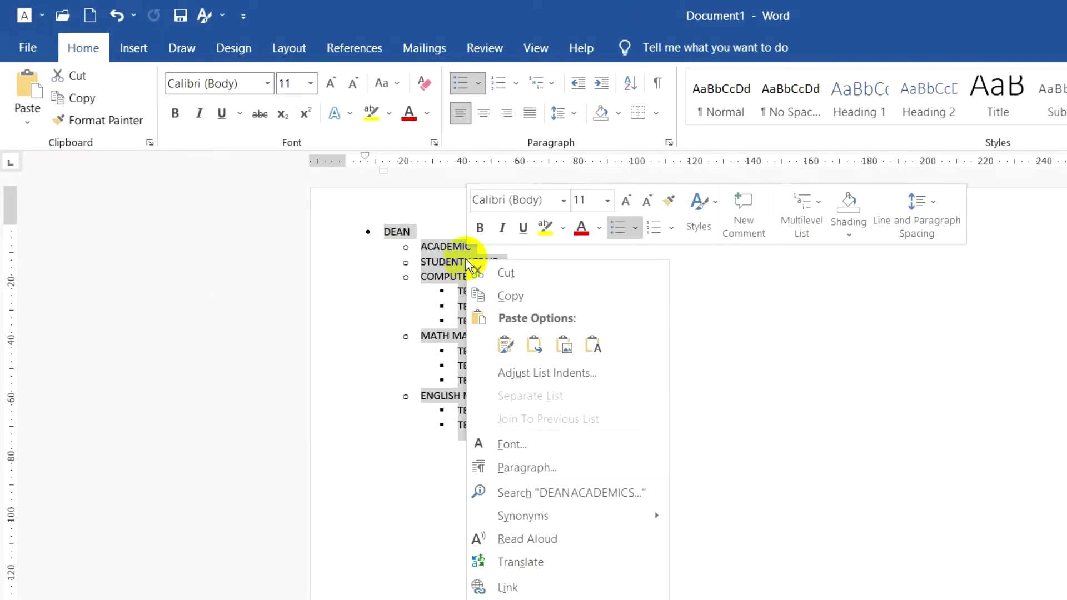
click(528, 271)
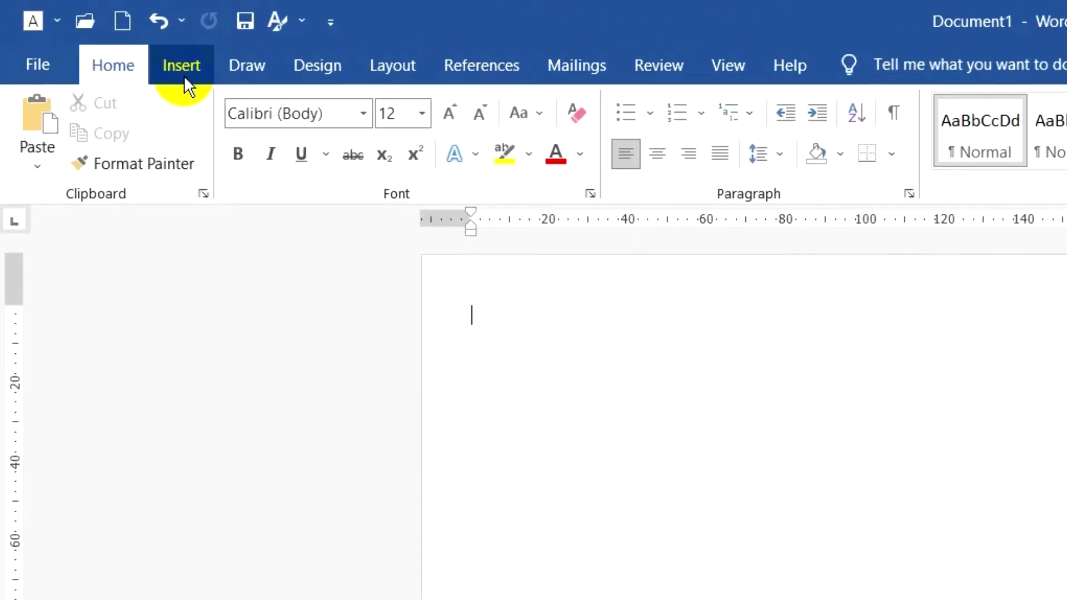
Insert a Picture Organization Chart SmartArt graphic from the Hierarchy category.
click(185, 76)
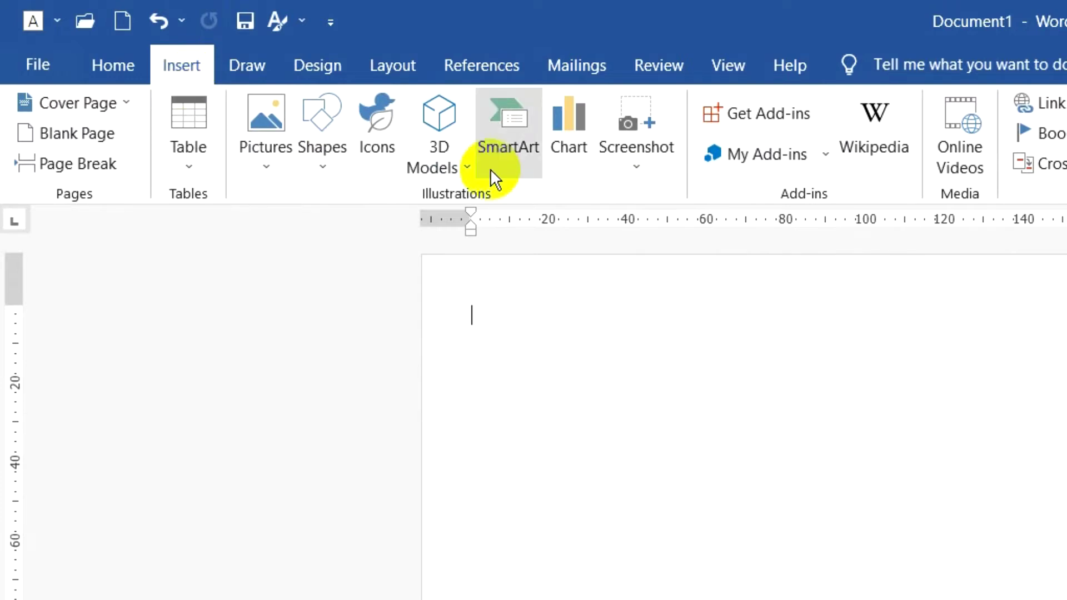
click(515, 161)
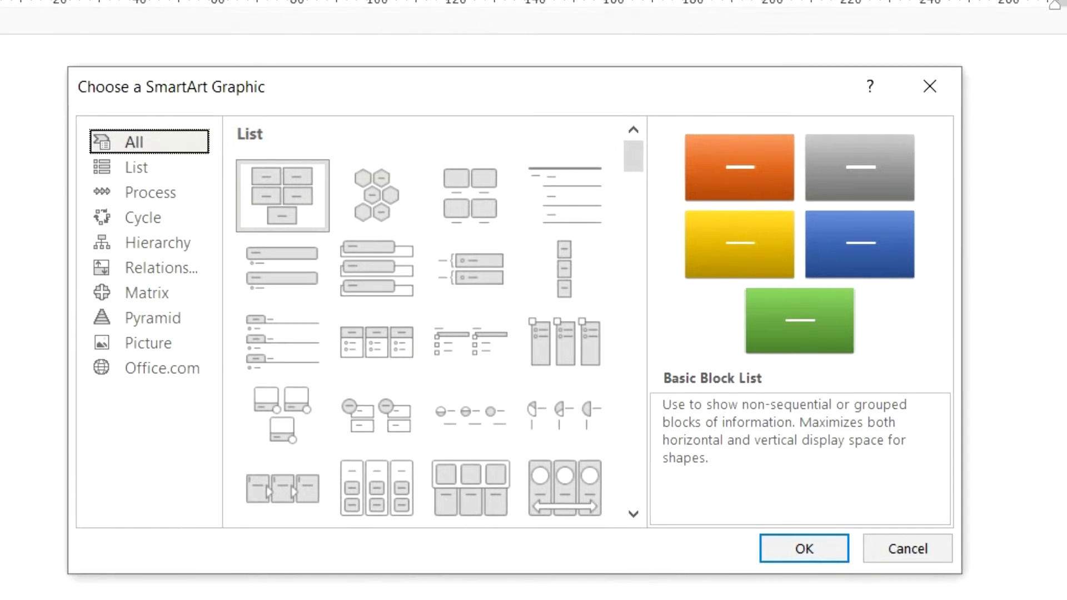
click(159, 246)
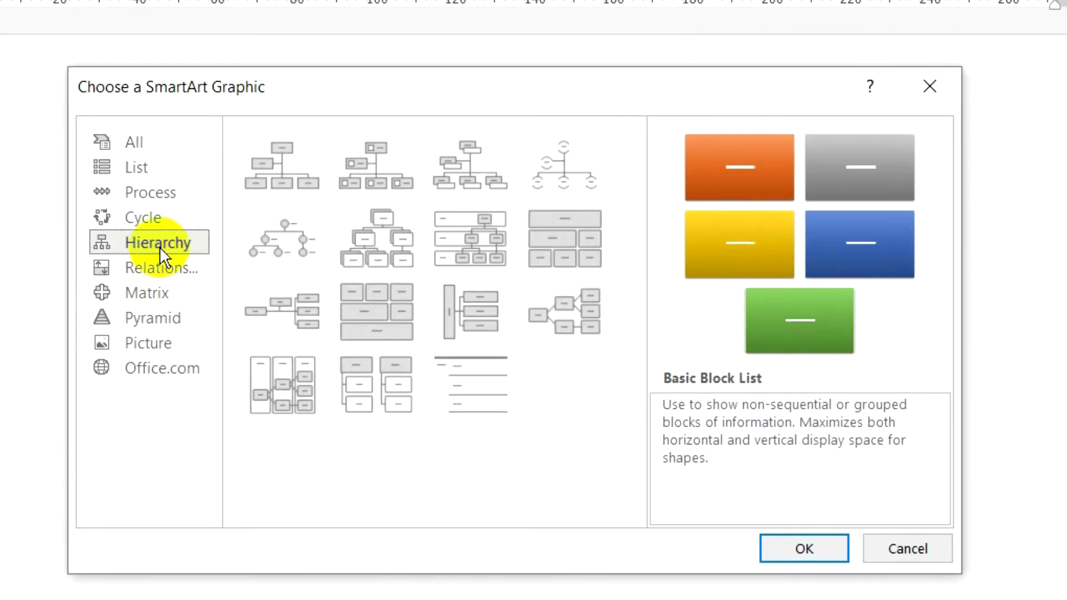
click(368, 169)
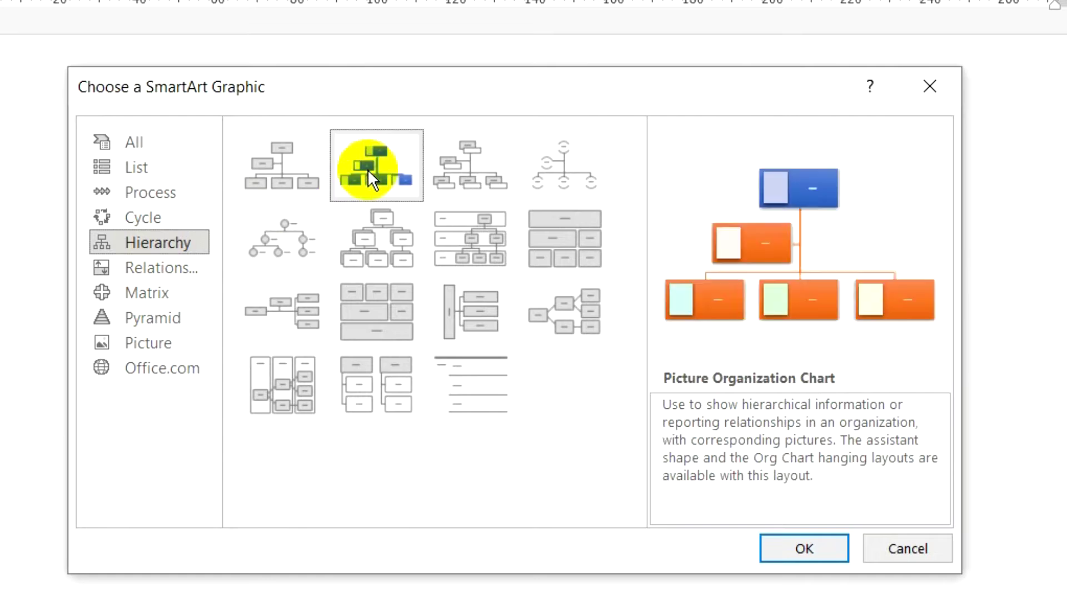
click(793, 549)
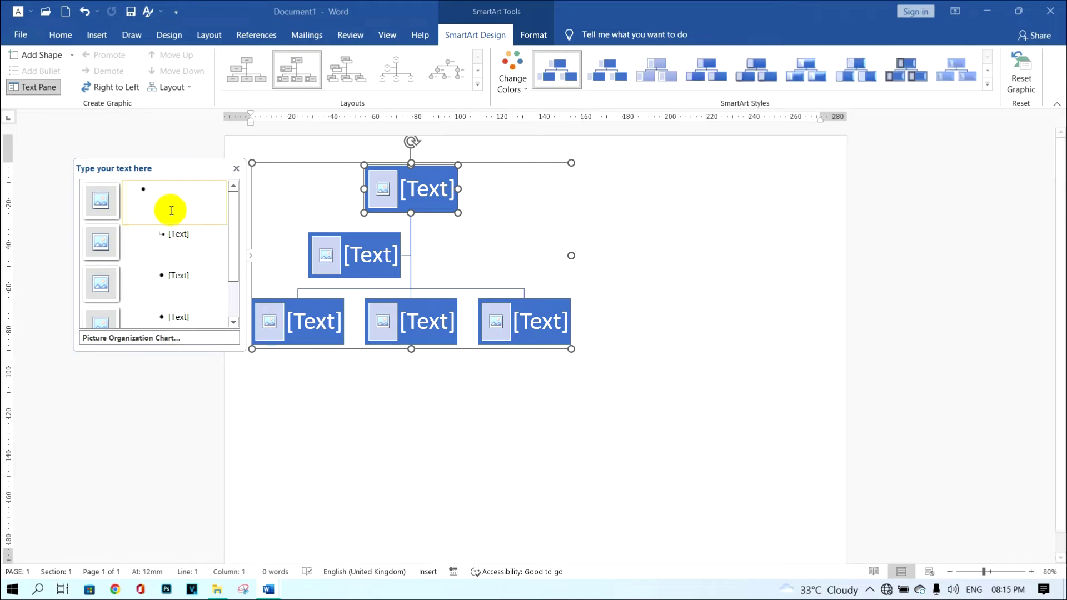
Paste the staff outline as text only into the chart's text pane and delete the empty [Text] boxes.
right_click(152, 195)
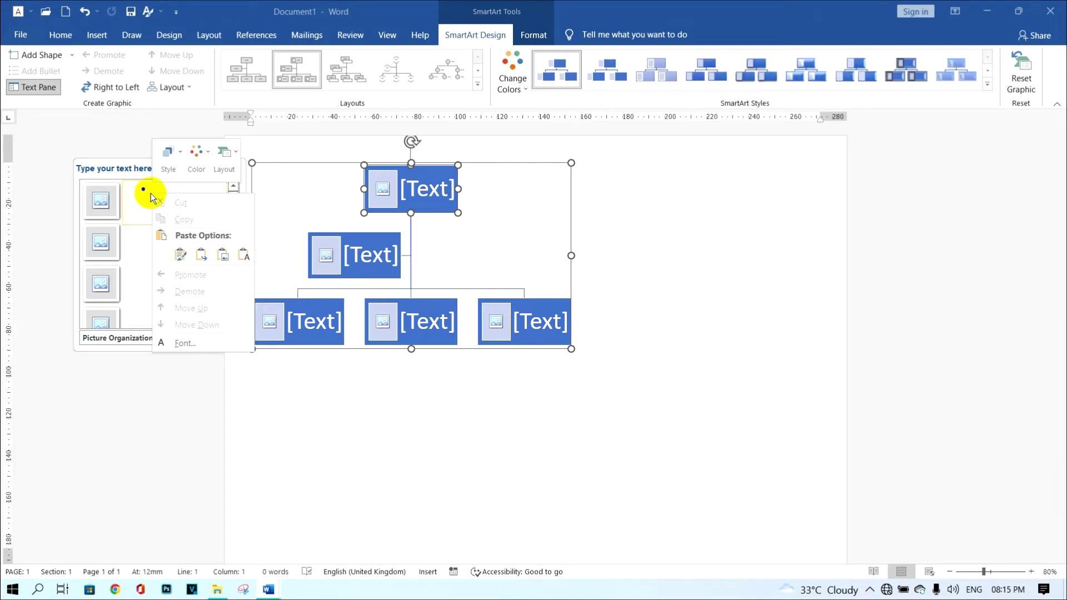
click(179, 254)
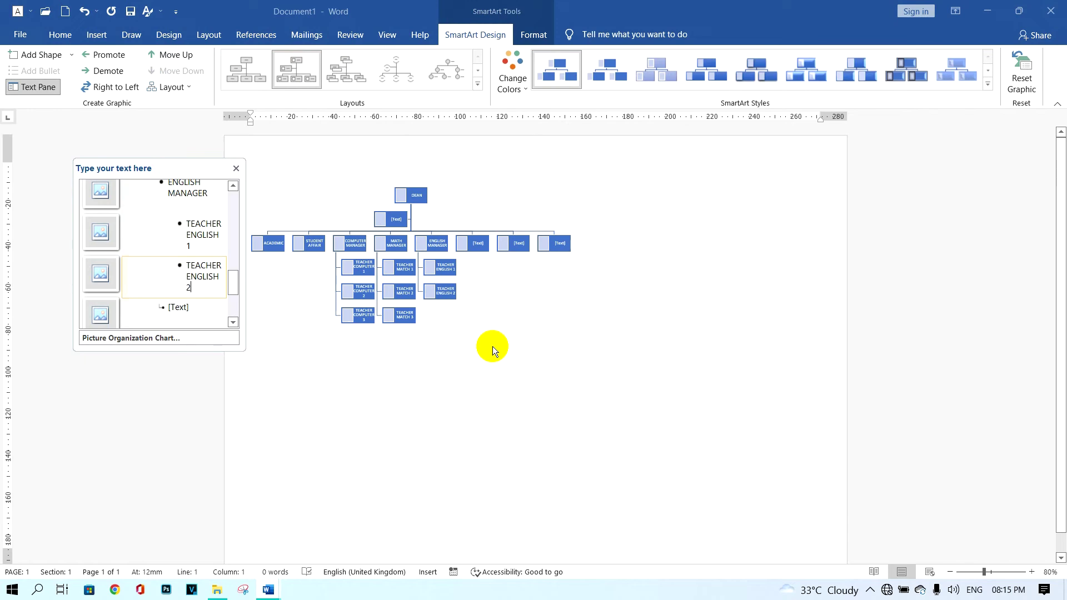
click(554, 250)
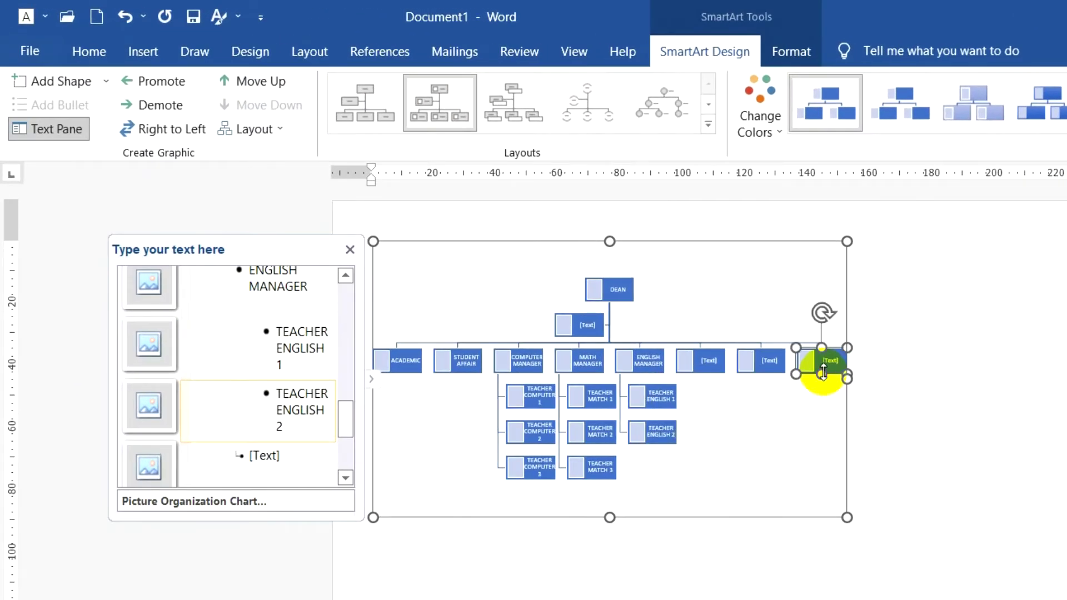
click(823, 372)
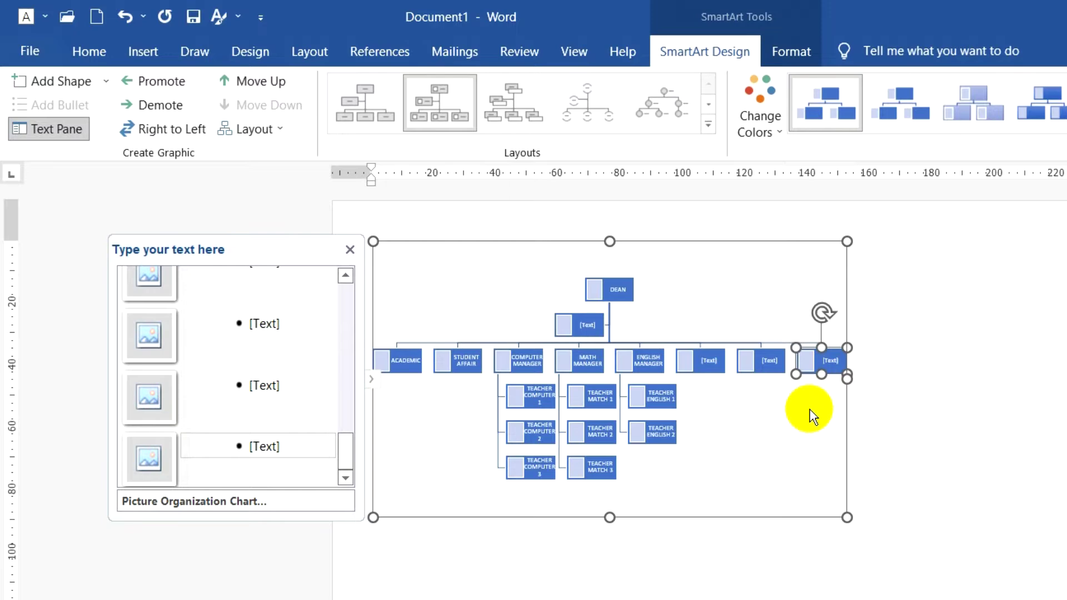
key(Delete)
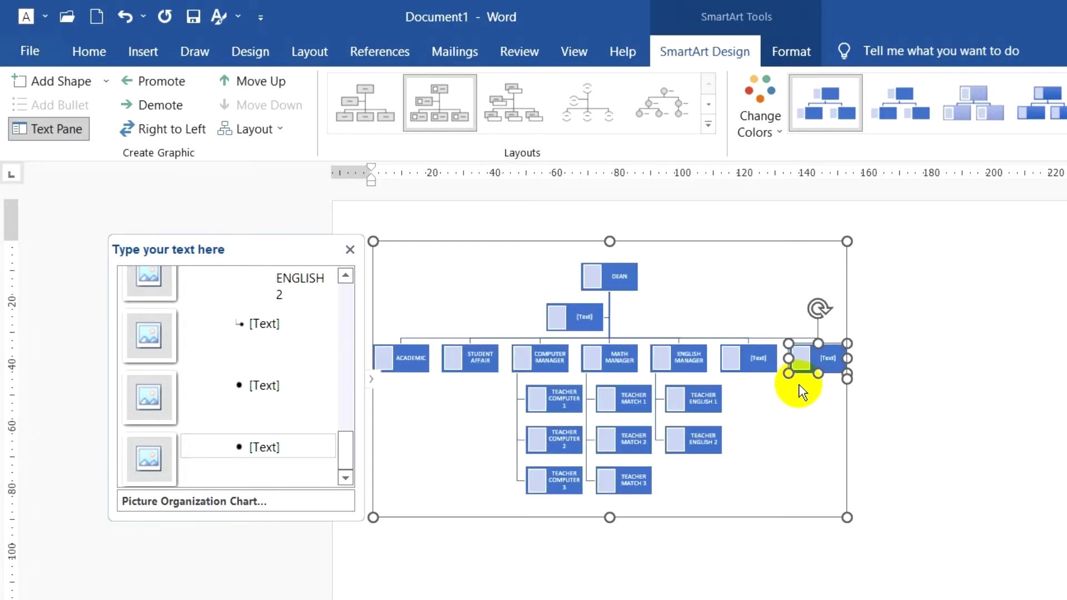
key(Delete)
key(Delete)
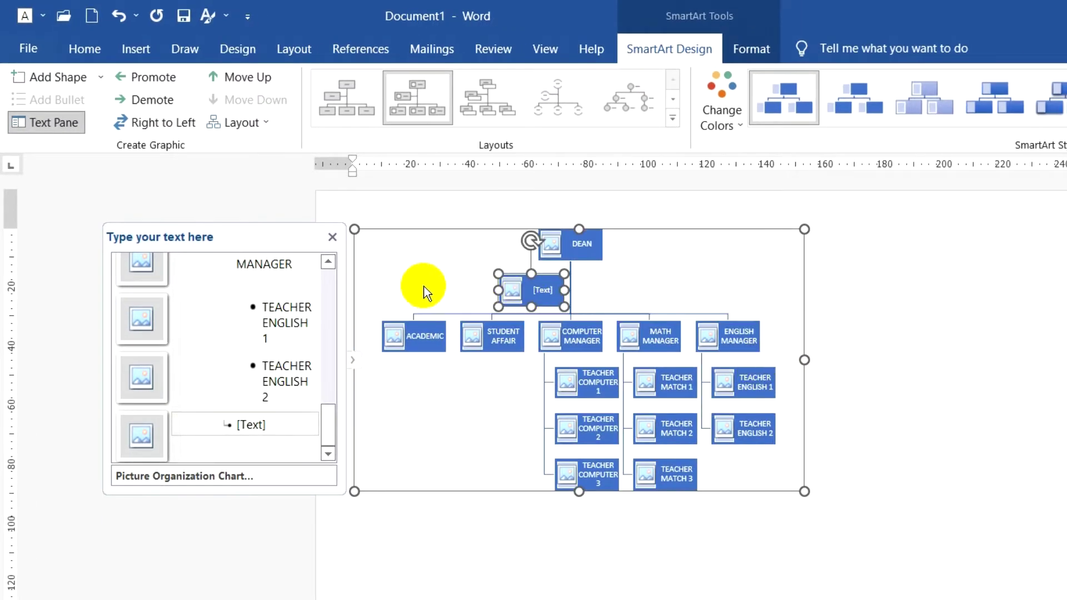
key(Delete)
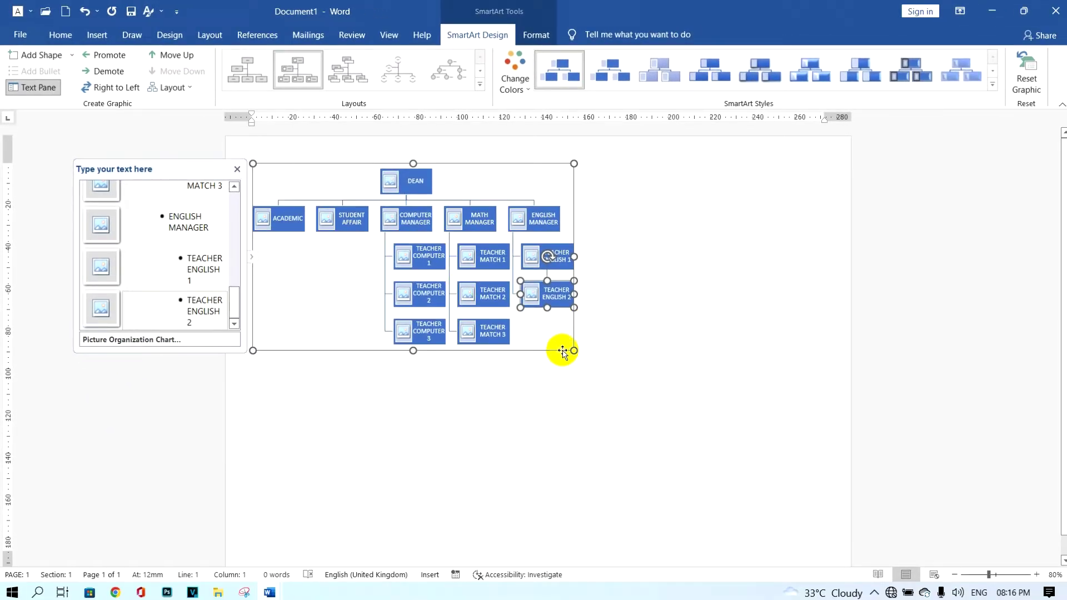
Enlarge the org chart across the page and set all its box text to 8 pt.
drag(574, 351, 822, 462)
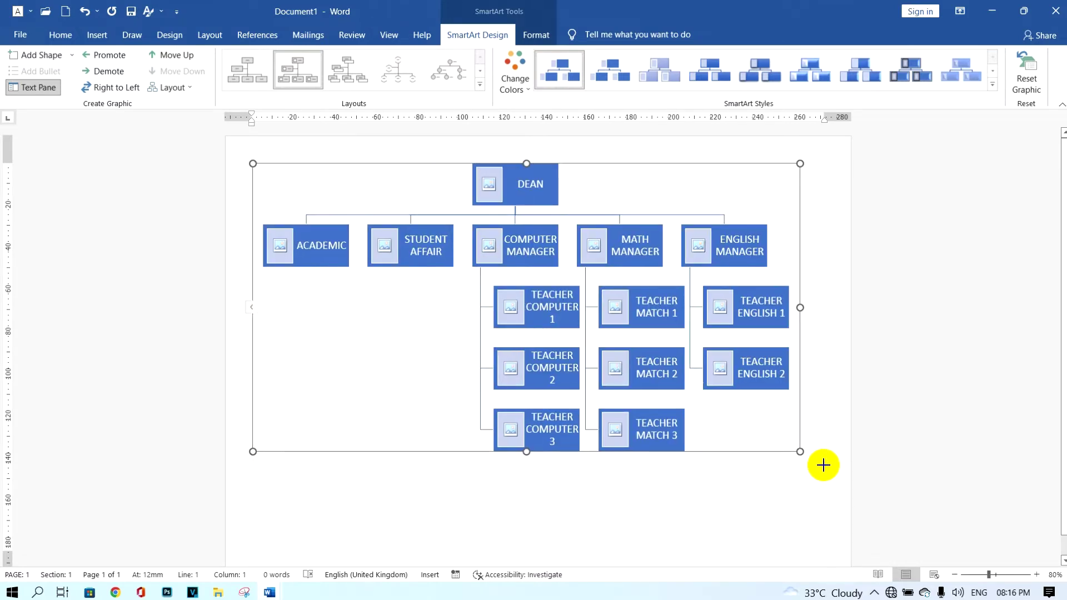
key(ctrl+y)
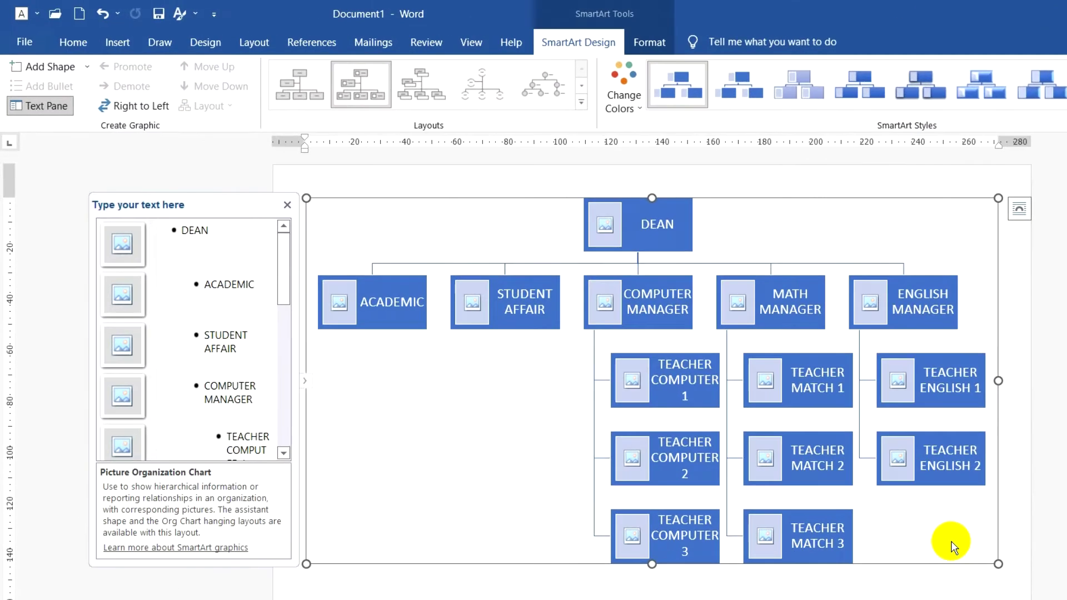
click(72, 43)
click(255, 73)
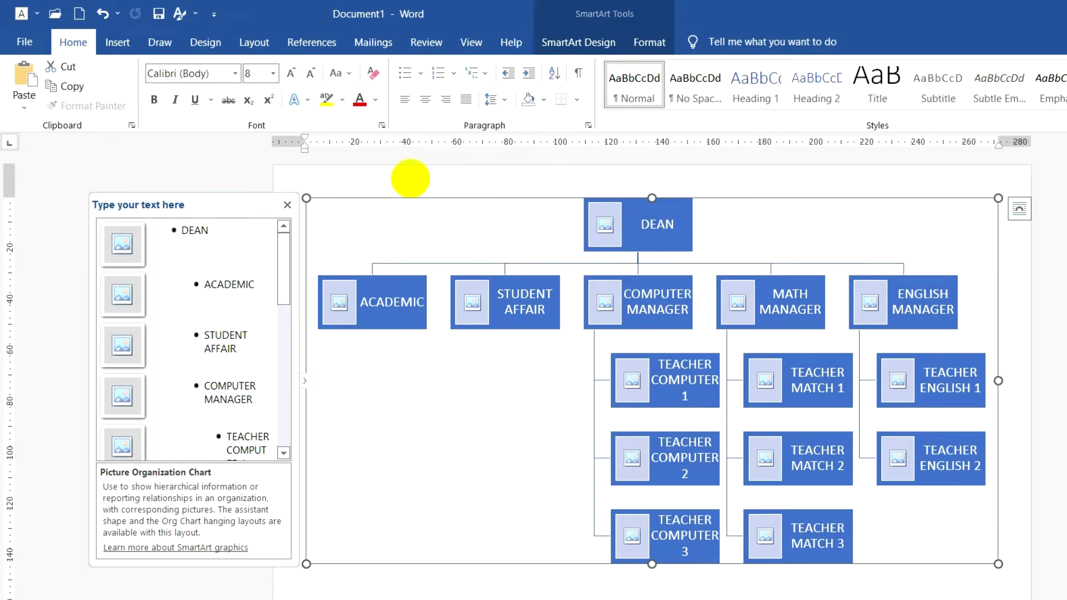
key(Return)
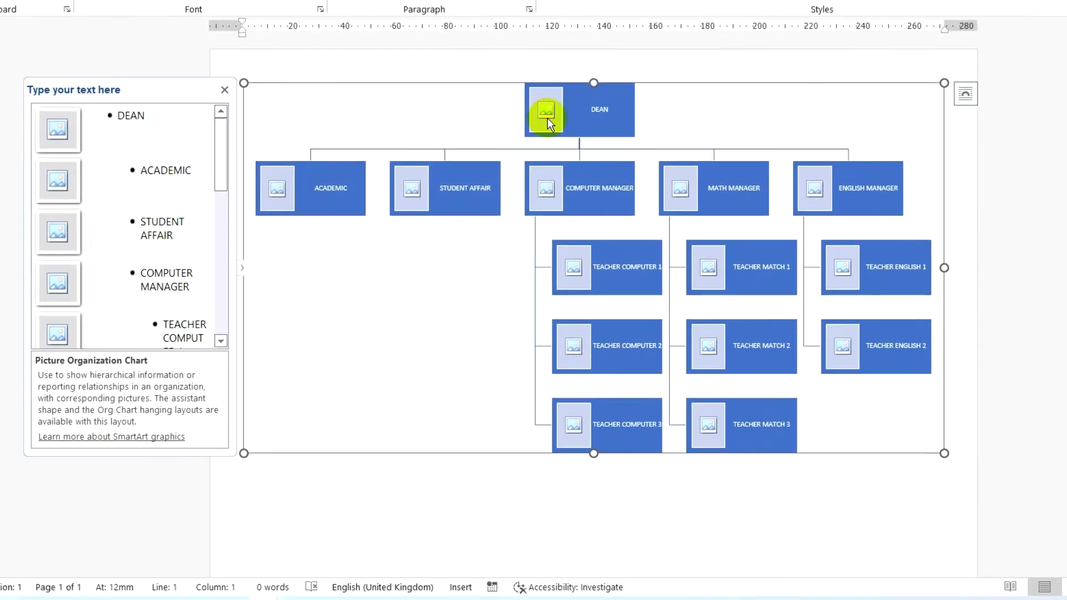
click(536, 96)
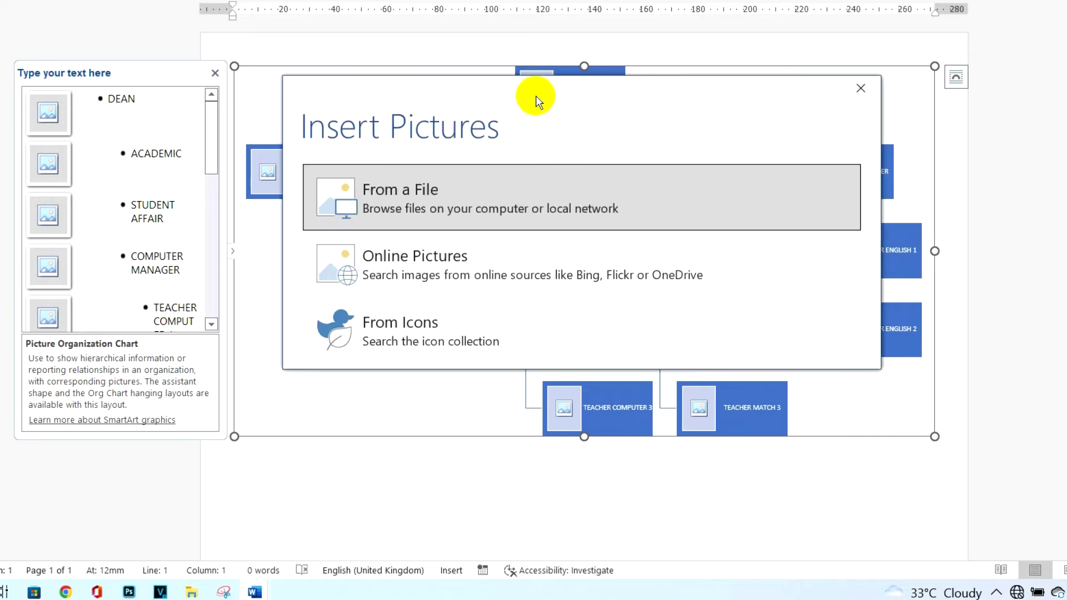
Insert the DEAN photo, then the ACADEMIC and STUDENT AFFAIR photos, from files.
click(413, 210)
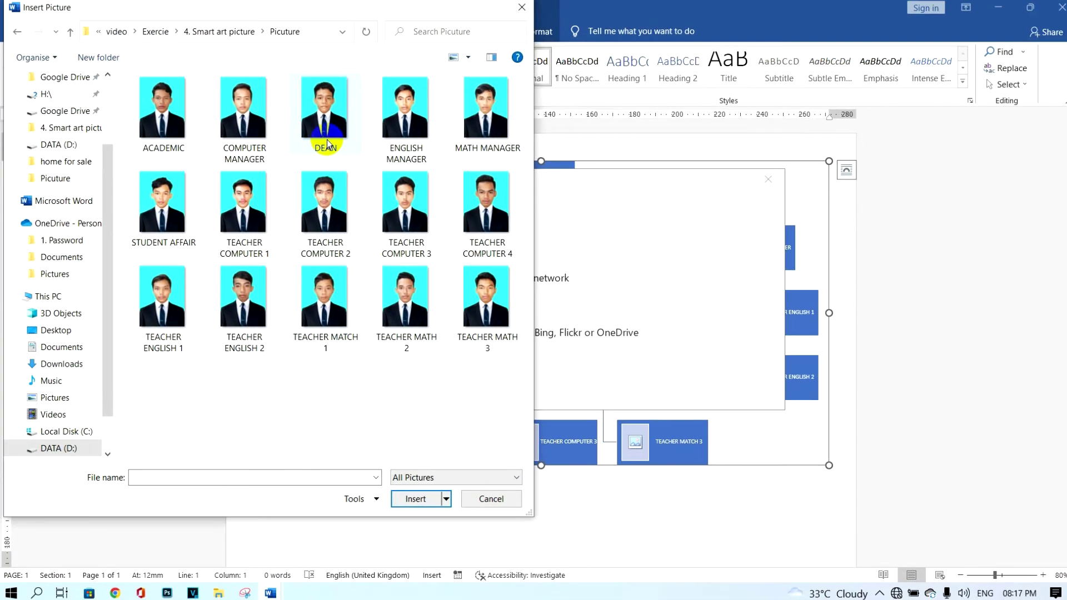
click(323, 40)
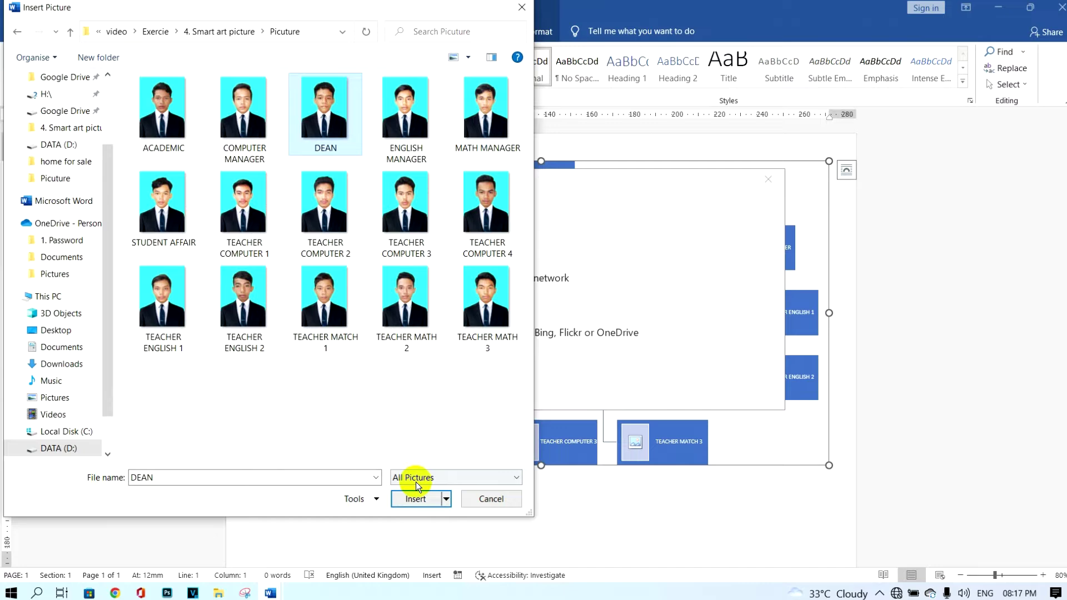
click(424, 499)
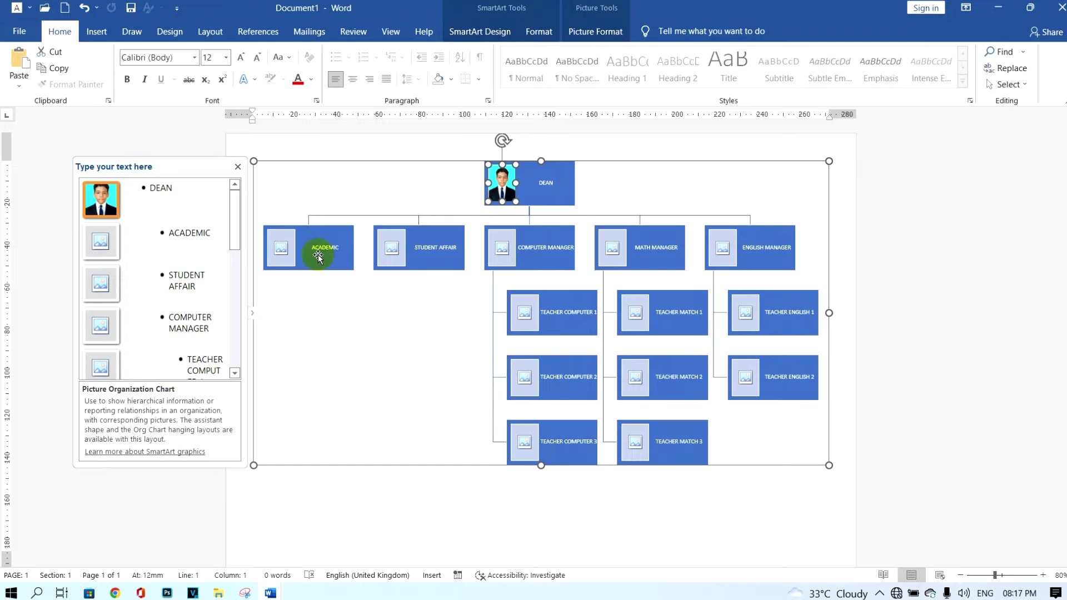
click(280, 250)
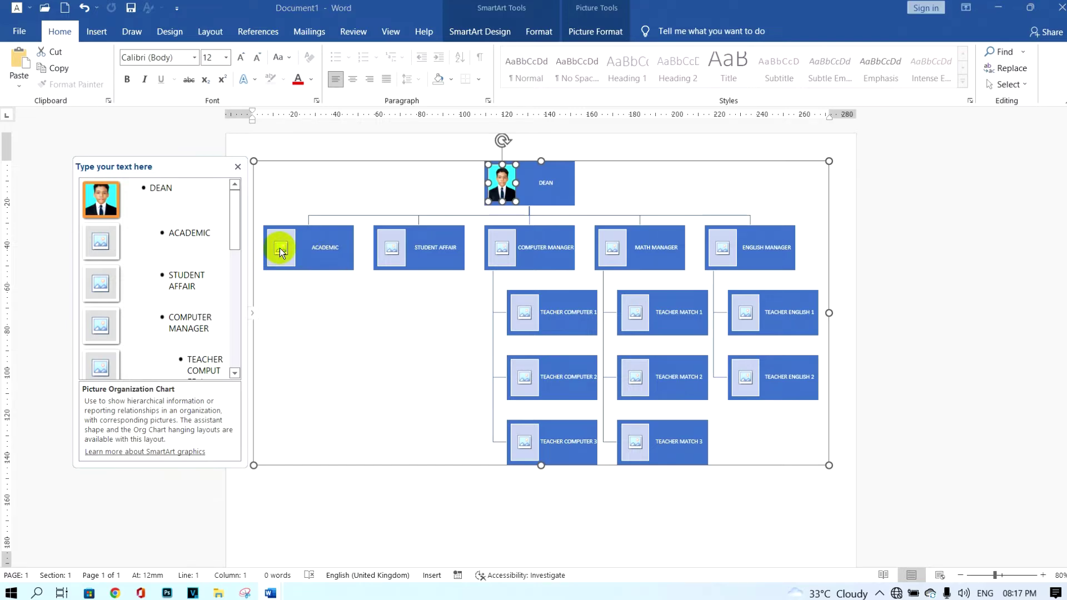
click(378, 267)
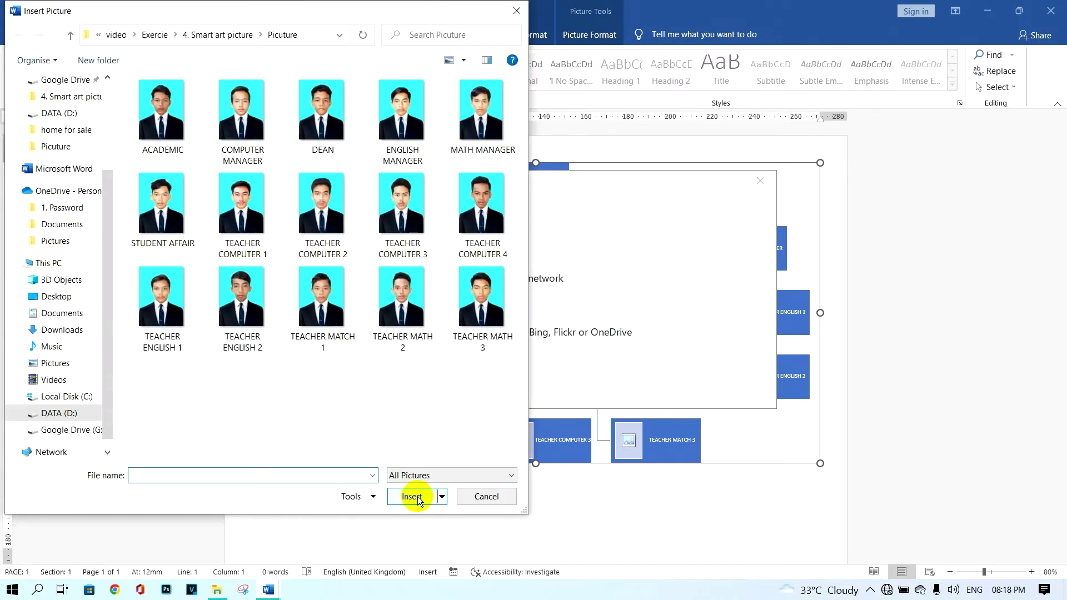
click(163, 128)
click(412, 496)
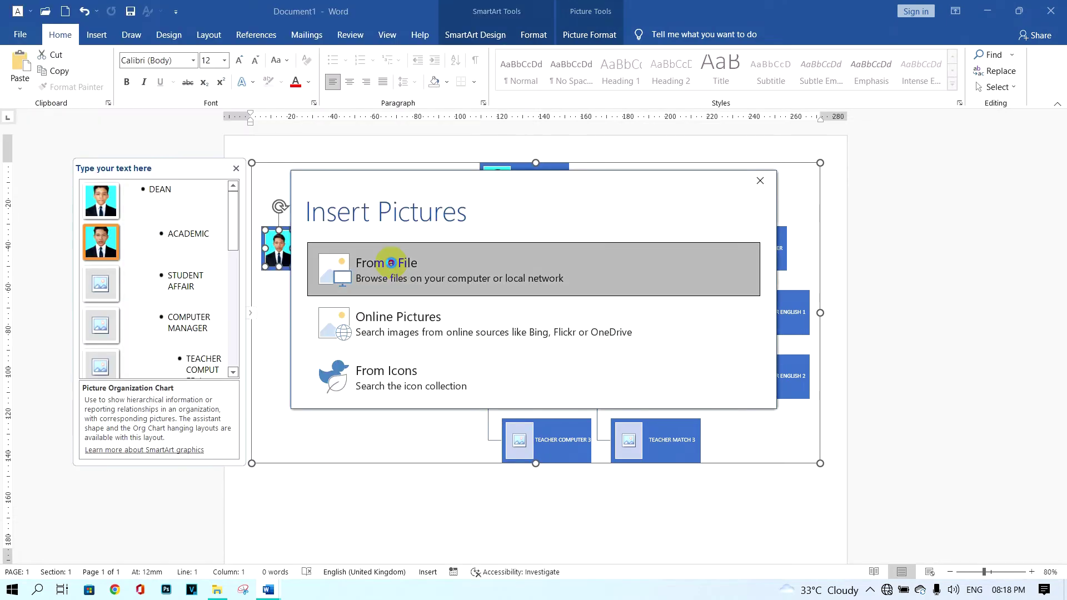
click(369, 264)
click(162, 231)
Insert the COMPUTER MANAGER and TEACHER COMPUTER 1 photos into their boxes.
click(412, 496)
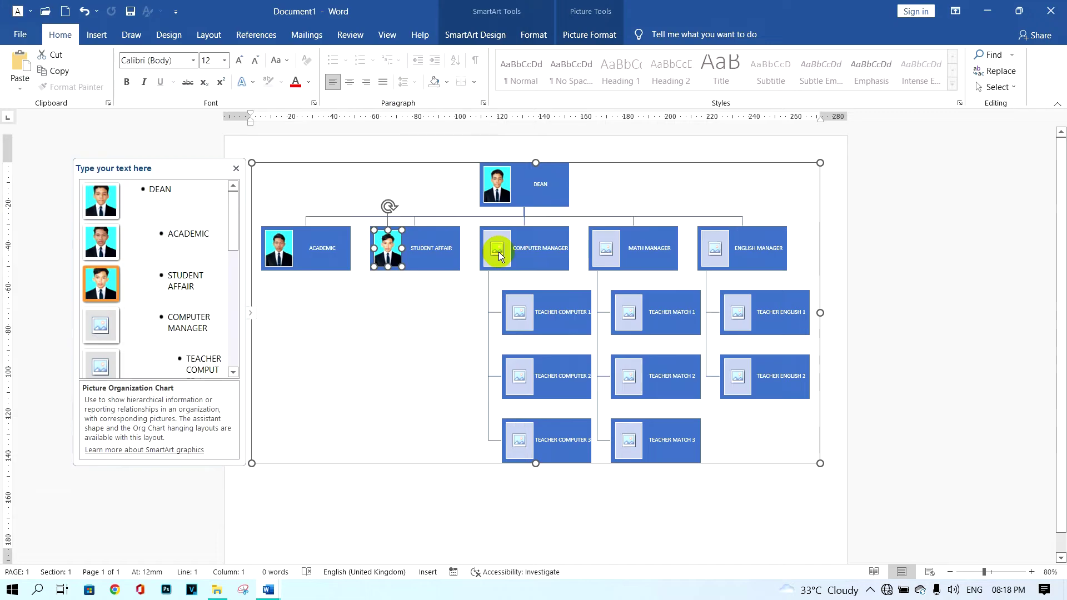
click(496, 250)
click(449, 267)
click(238, 131)
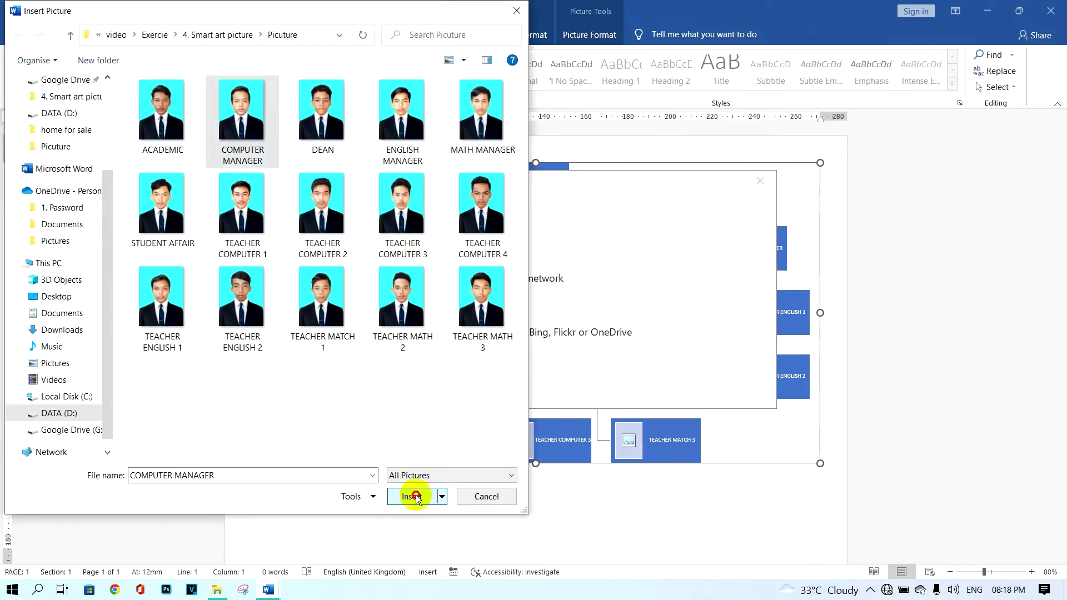
click(413, 495)
click(521, 314)
click(422, 268)
click(241, 217)
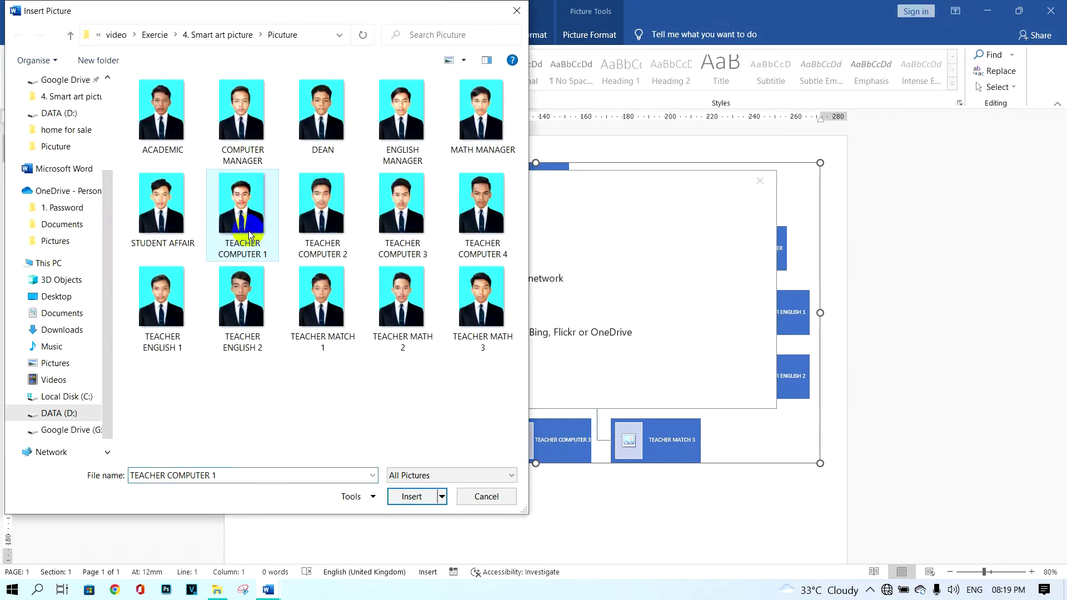
Insert the TEACHER COMPUTER 2 and TEACHER COMPUTER 3 photos into their boxes.
click(412, 496)
click(519, 378)
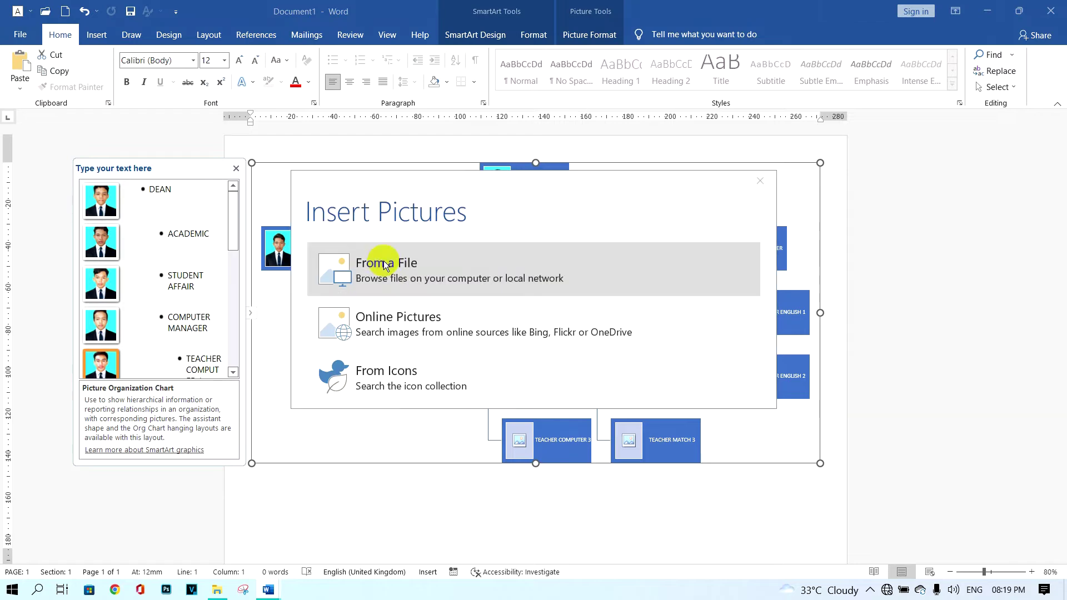
click(388, 275)
click(311, 217)
click(403, 495)
click(514, 436)
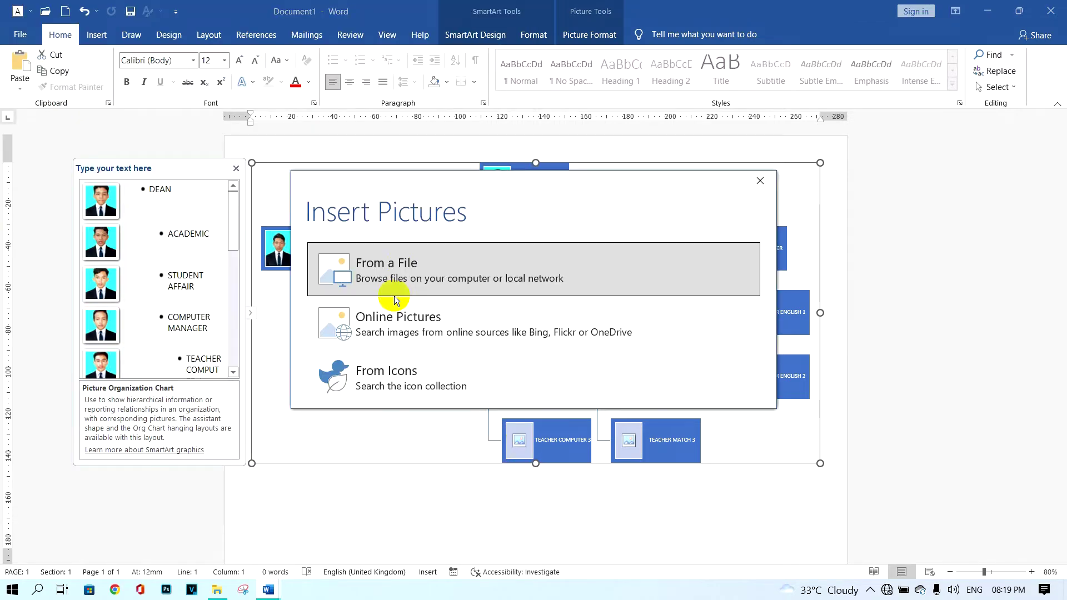
click(398, 266)
click(405, 208)
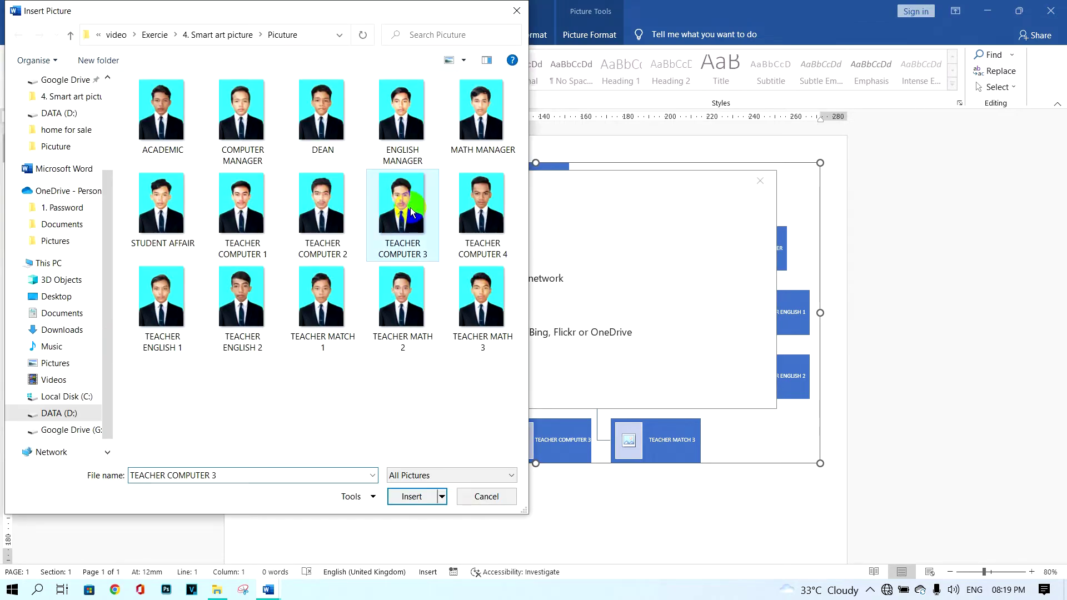
click(412, 497)
Insert the MATH MANAGER and TEACHER MATCH 1 photos into their boxes.
click(605, 251)
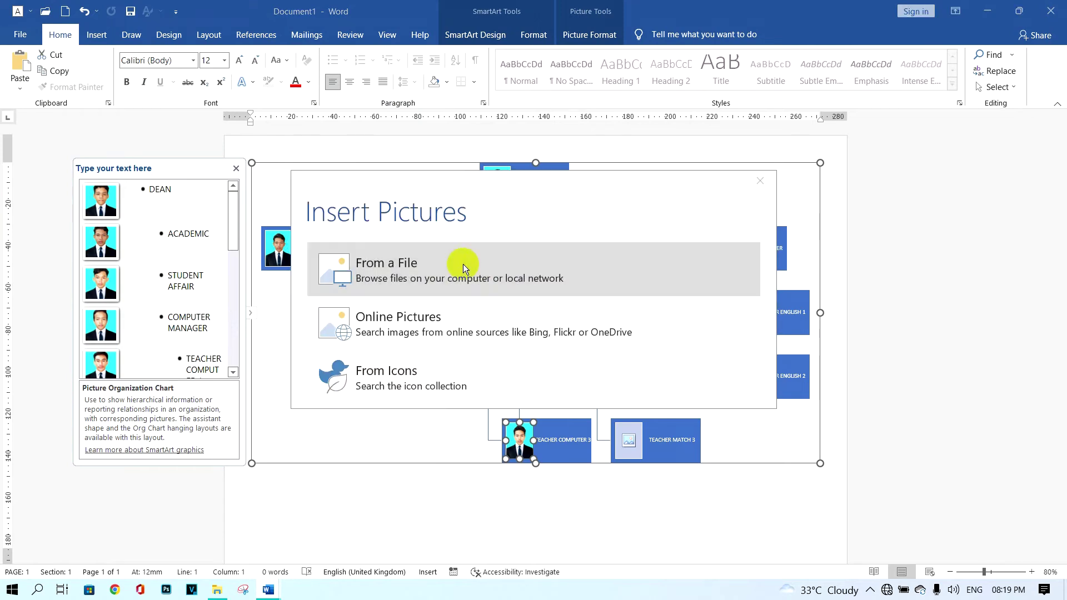
click(465, 266)
click(476, 130)
click(412, 496)
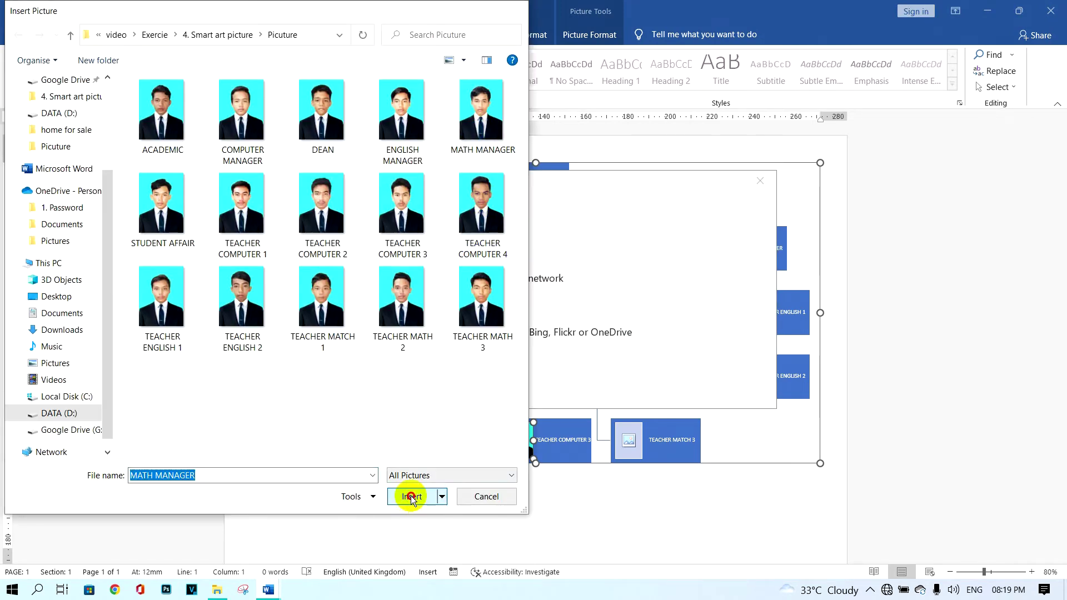
click(628, 314)
click(490, 266)
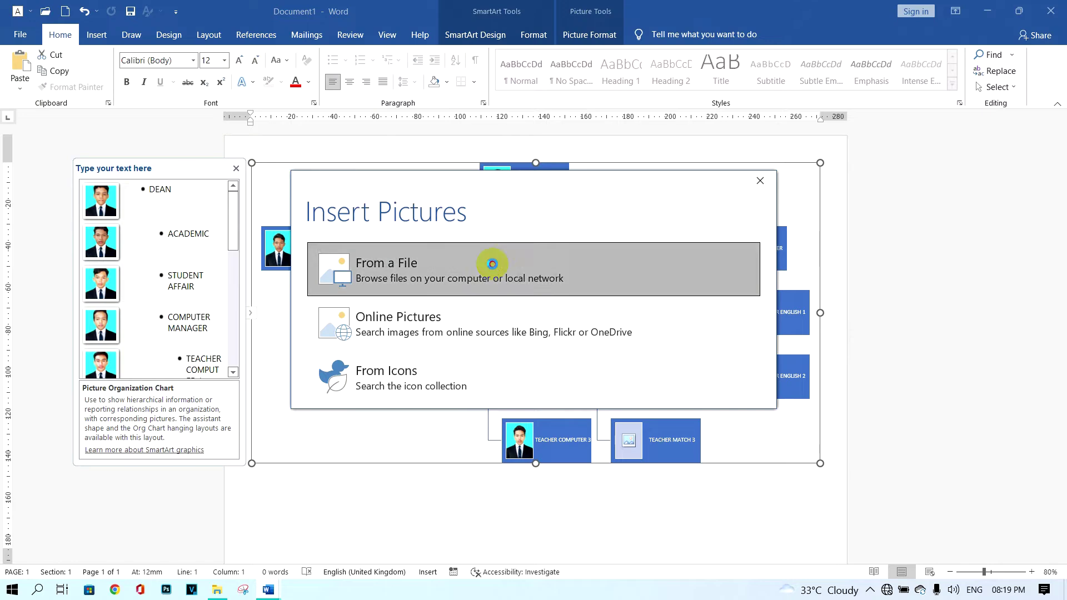
click(318, 331)
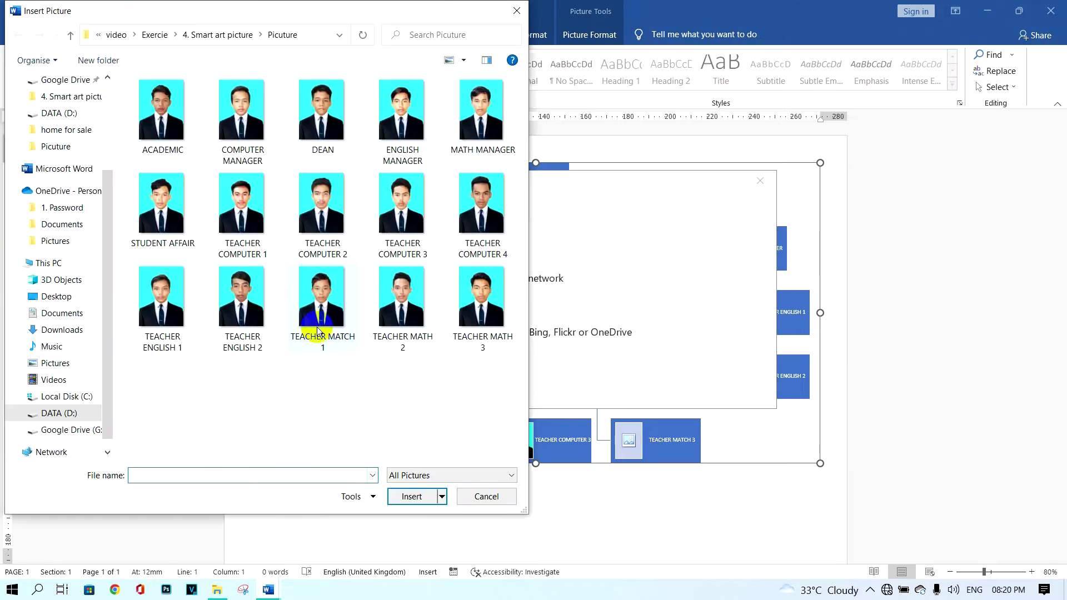
click(408, 498)
Fill the remaining boxes with photos, including ENGLISH MANAGER, TEACHER ENGLISH 1 and TEACHER ENGLISH 2.
click(407, 498)
click(712, 238)
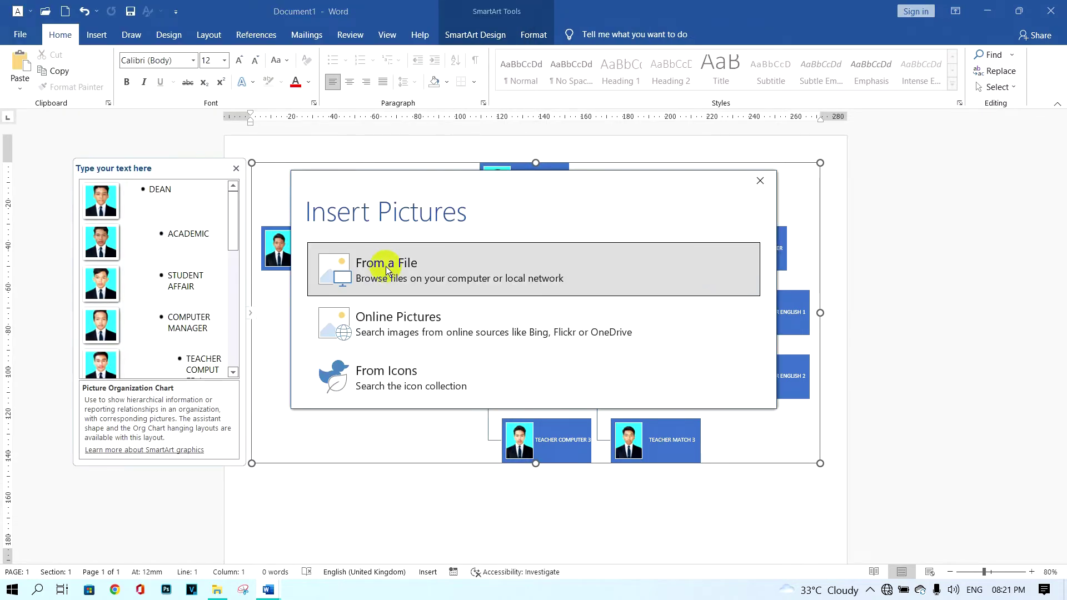
click(381, 262)
click(401, 136)
click(411, 496)
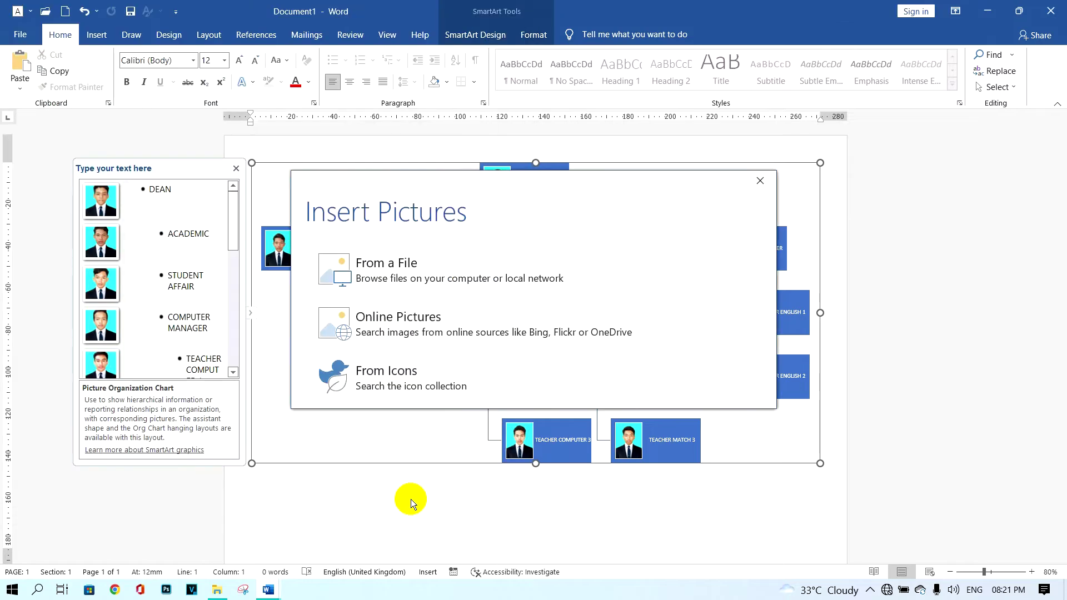
click(742, 317)
click(733, 272)
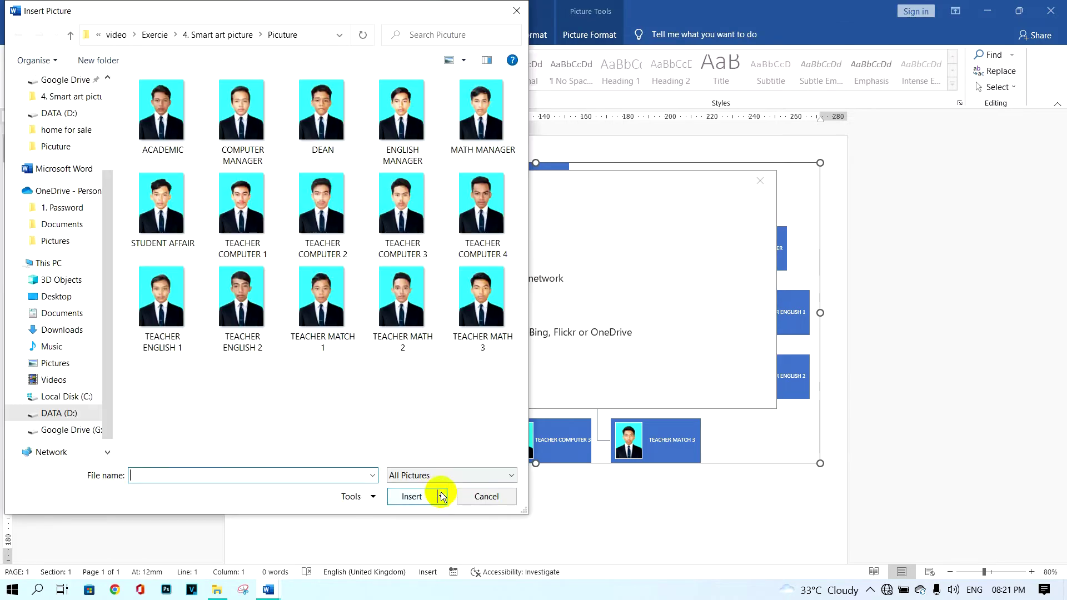
click(160, 319)
click(412, 497)
click(737, 371)
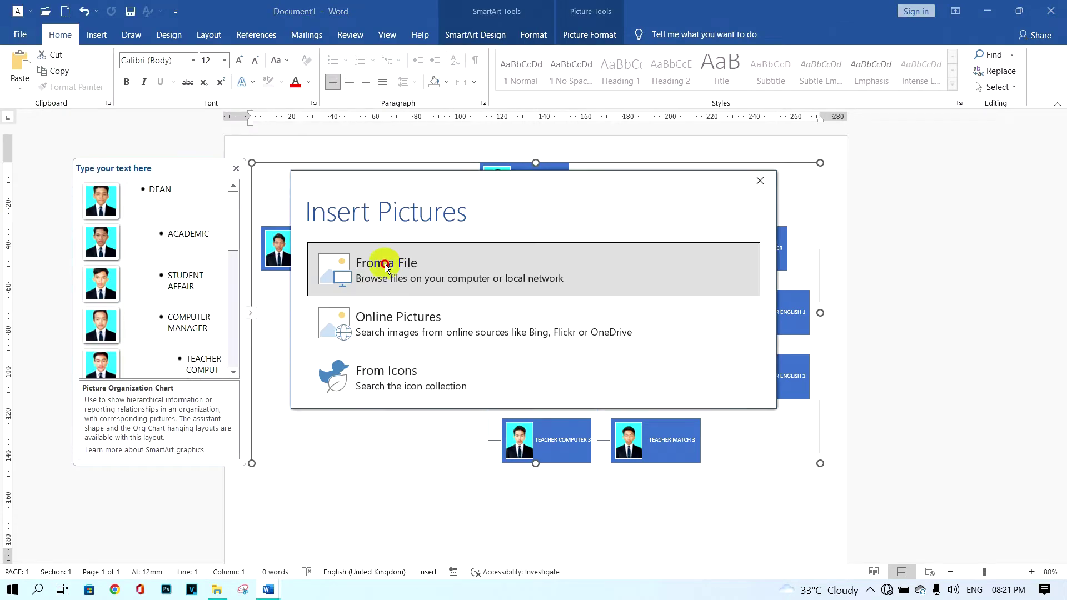
click(375, 265)
click(241, 297)
click(411, 496)
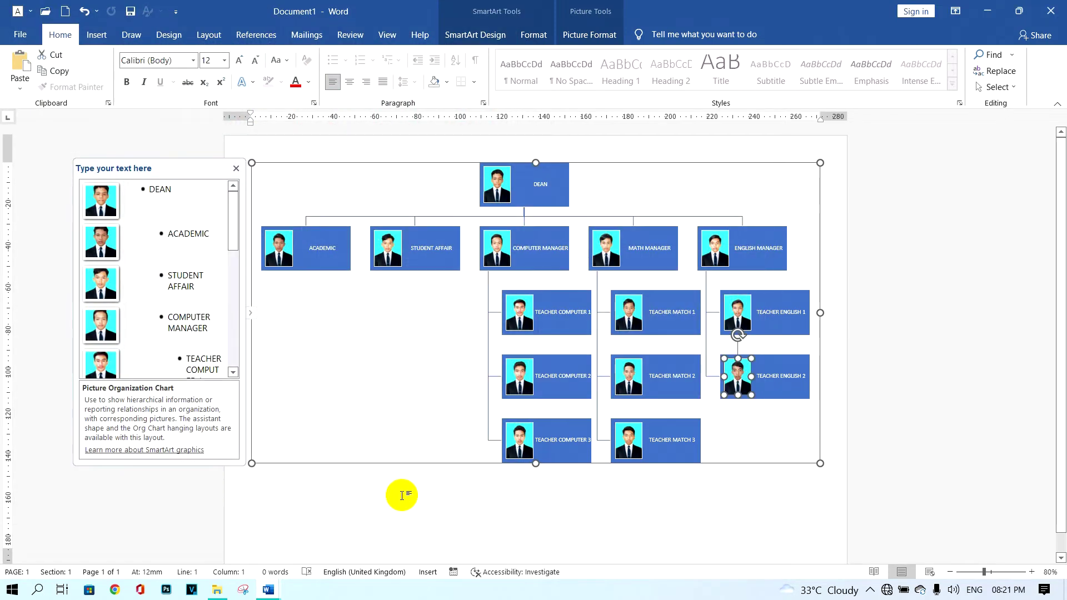
click(604, 495)
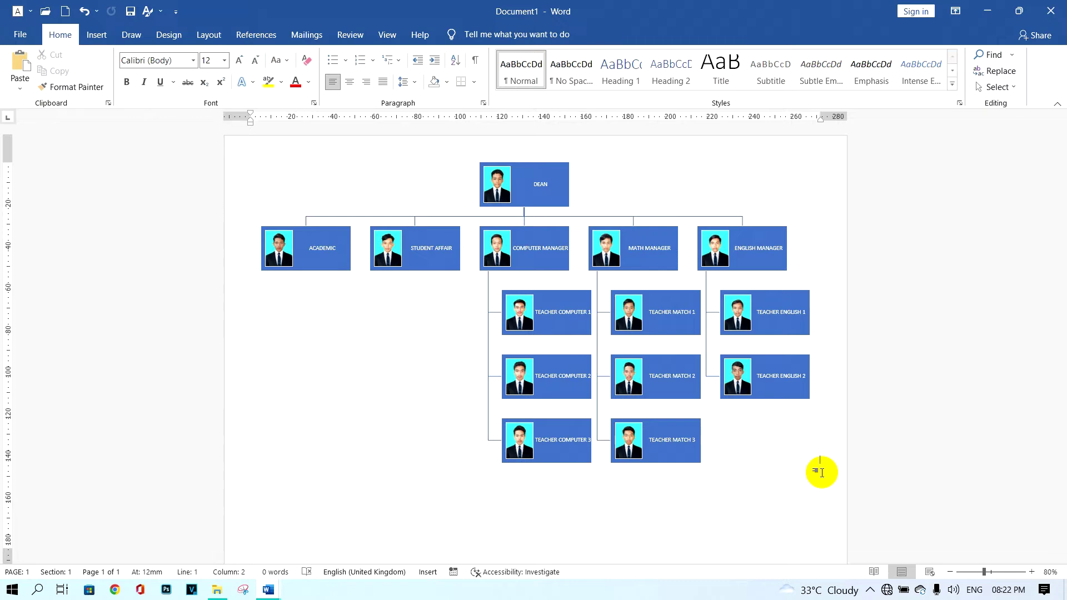
Recolour the chart with Colorful Range - Accent Colors 5 to 6, making DEAN yellow and managers green.
click(800, 458)
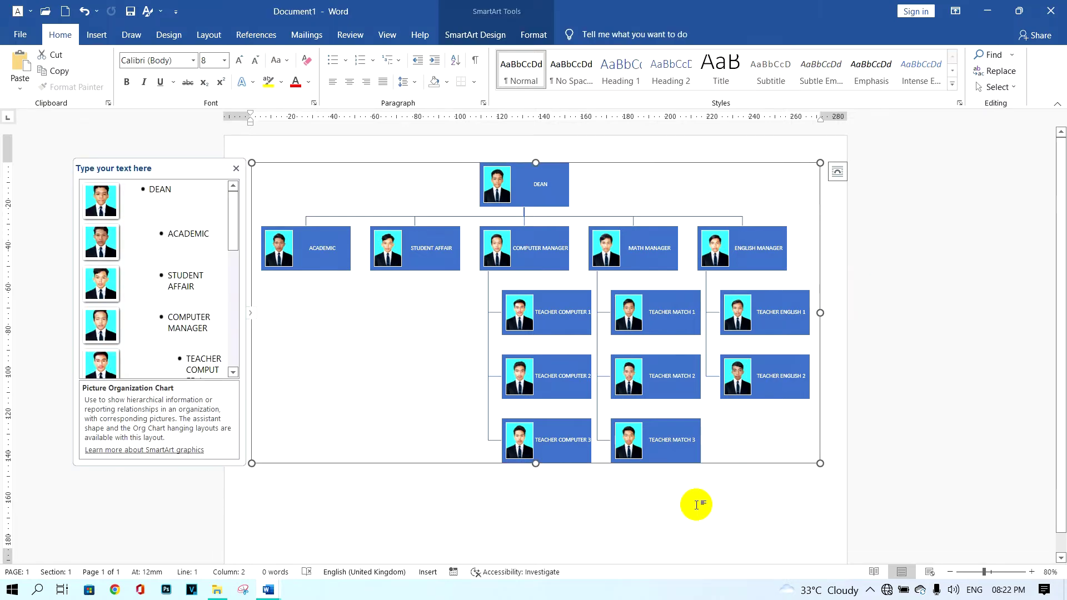
click(479, 35)
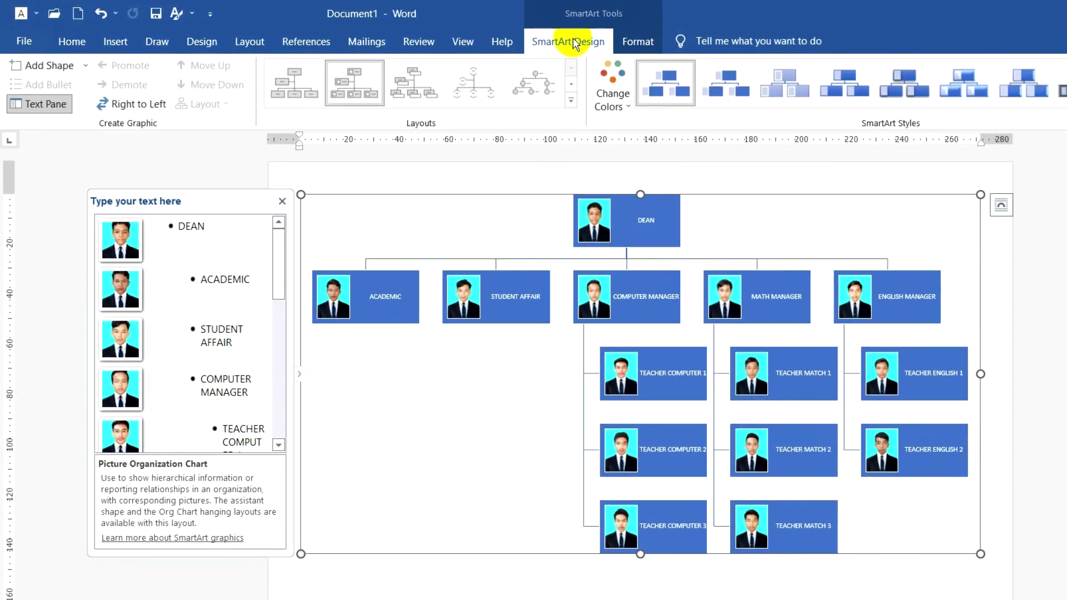
click(614, 109)
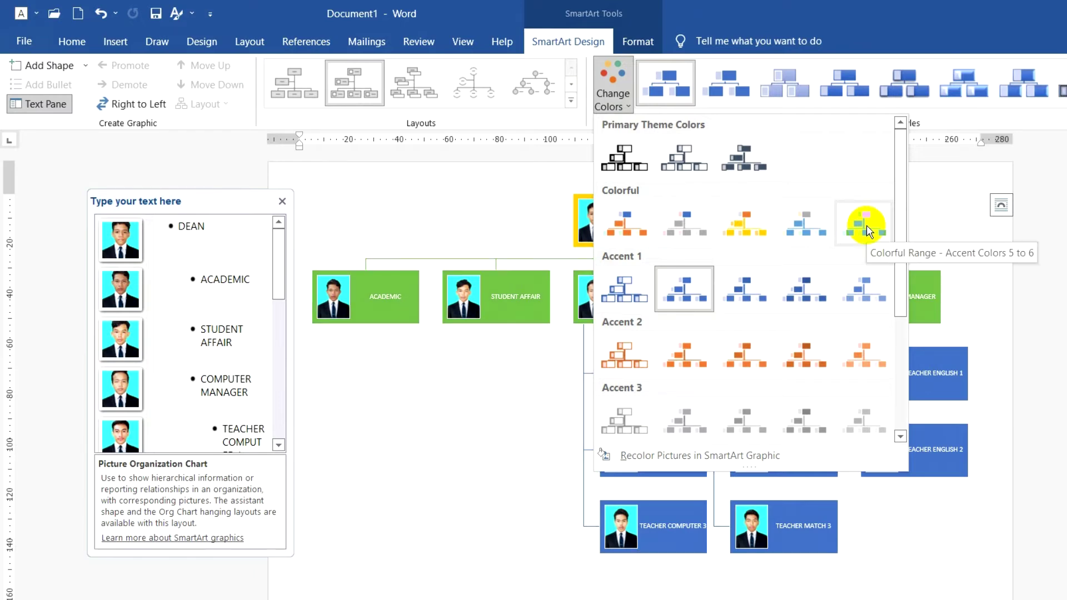
key(Escape)
key(ctrl+z)
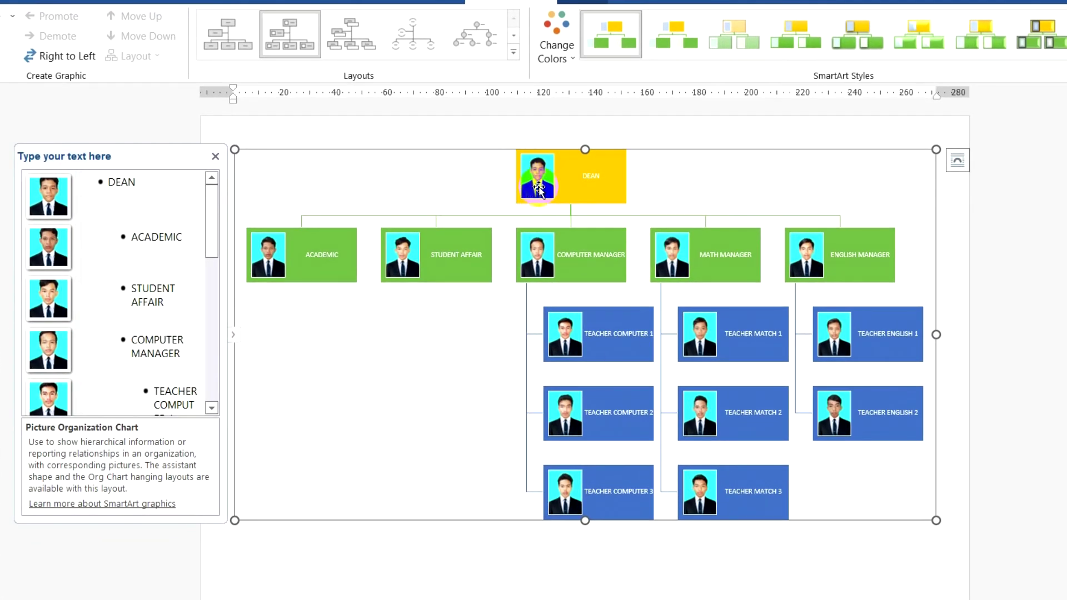
Crop the DEAN photo to an oval shape and close the chart's text pane.
click(538, 181)
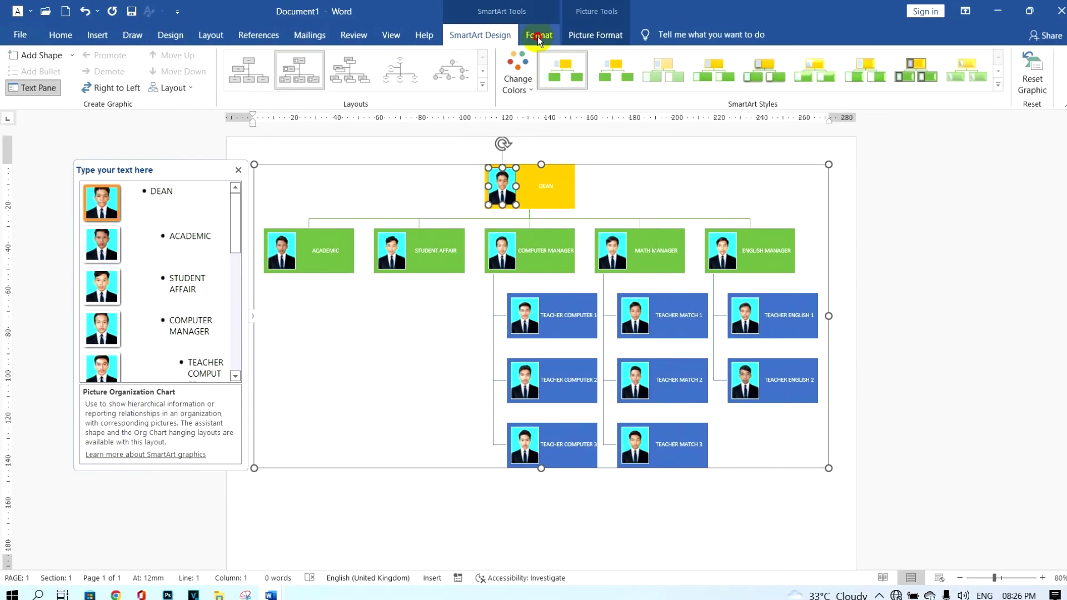
click(538, 37)
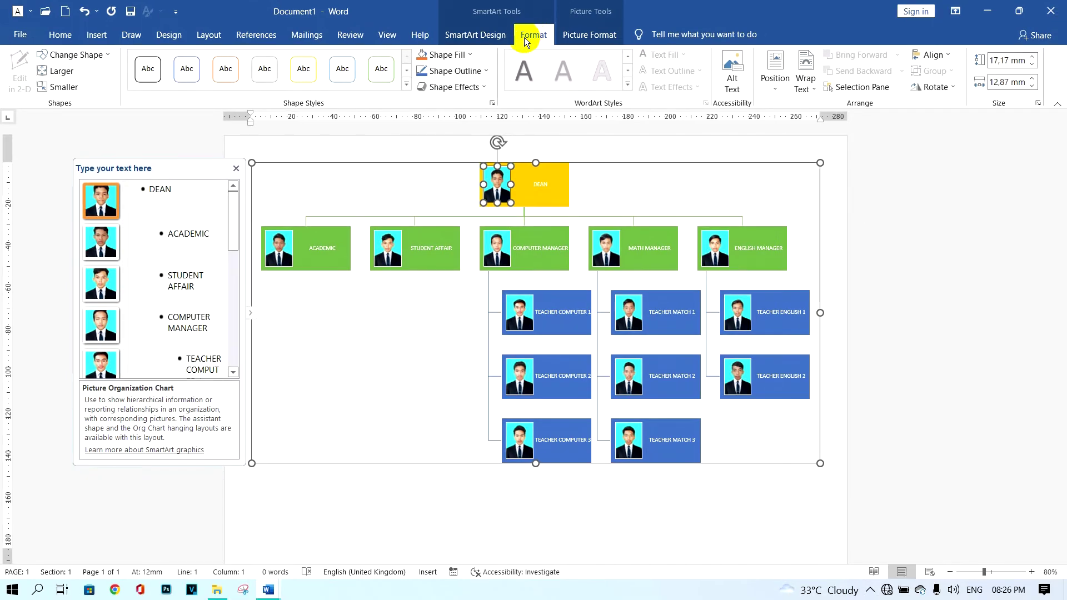
click(103, 58)
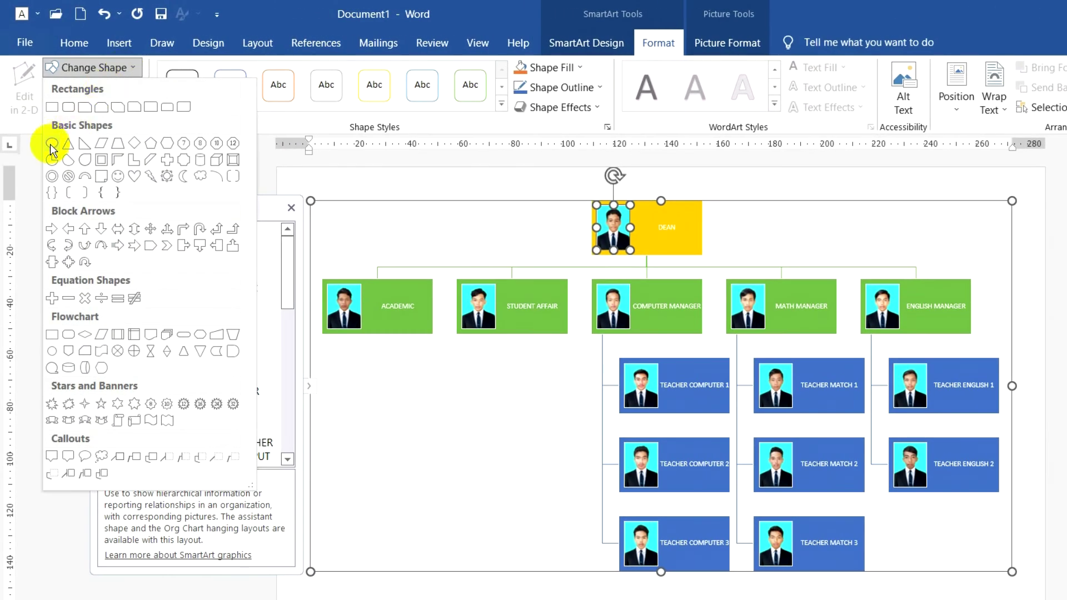
click(51, 145)
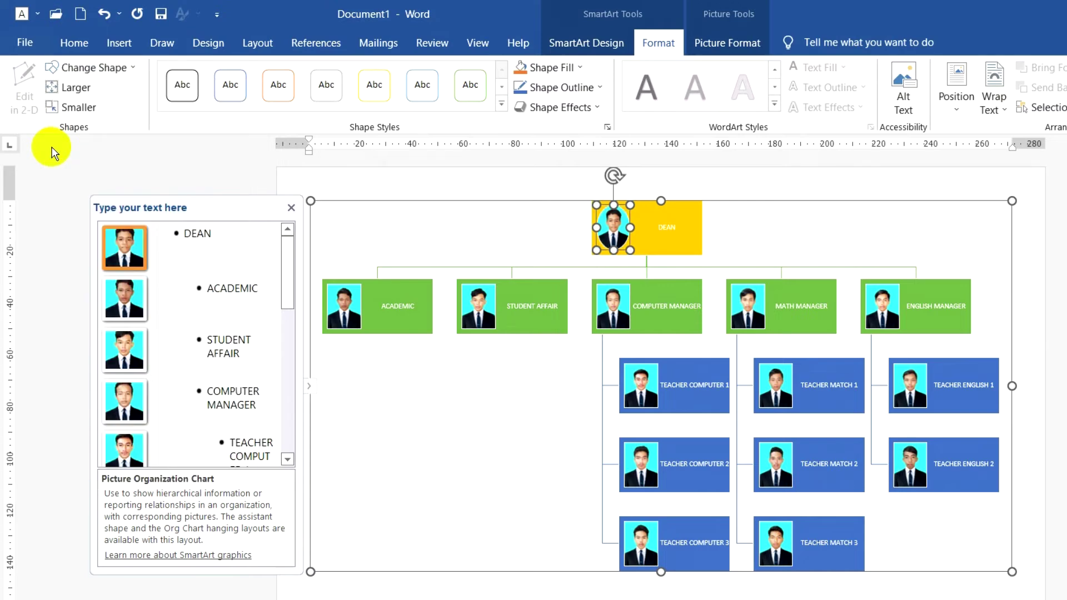
click(721, 239)
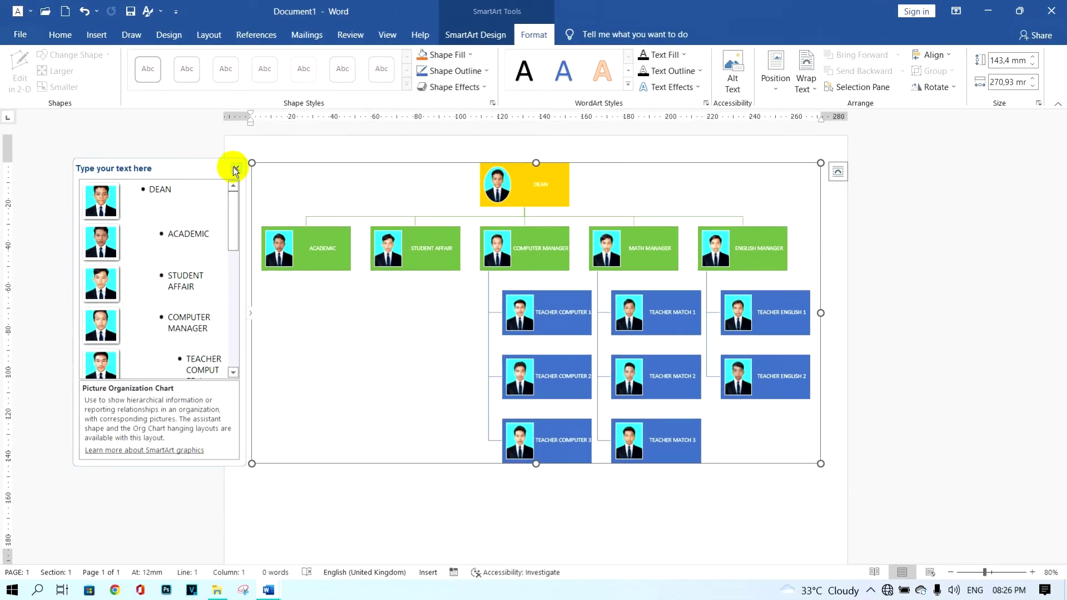
click(236, 169)
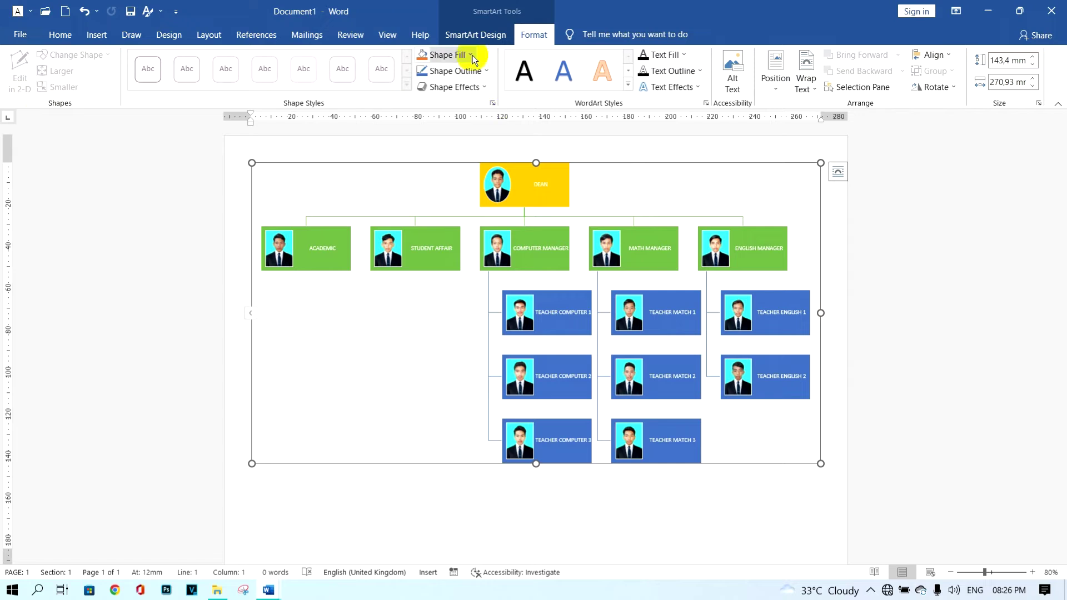
Apply a 3-D style from the SmartArt Styles gallery to the org chart.
click(475, 38)
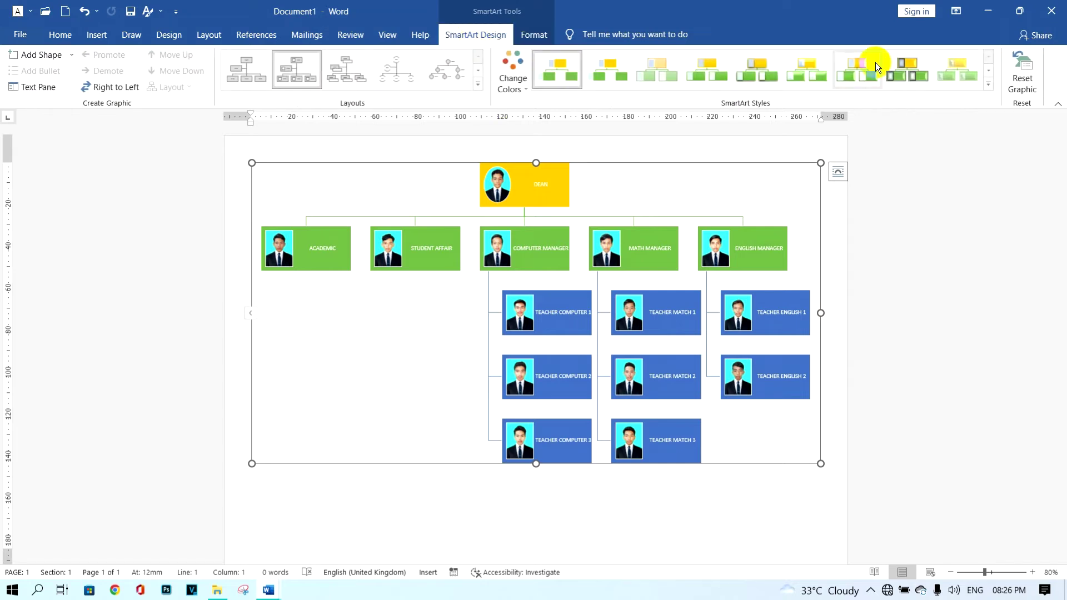
click(988, 84)
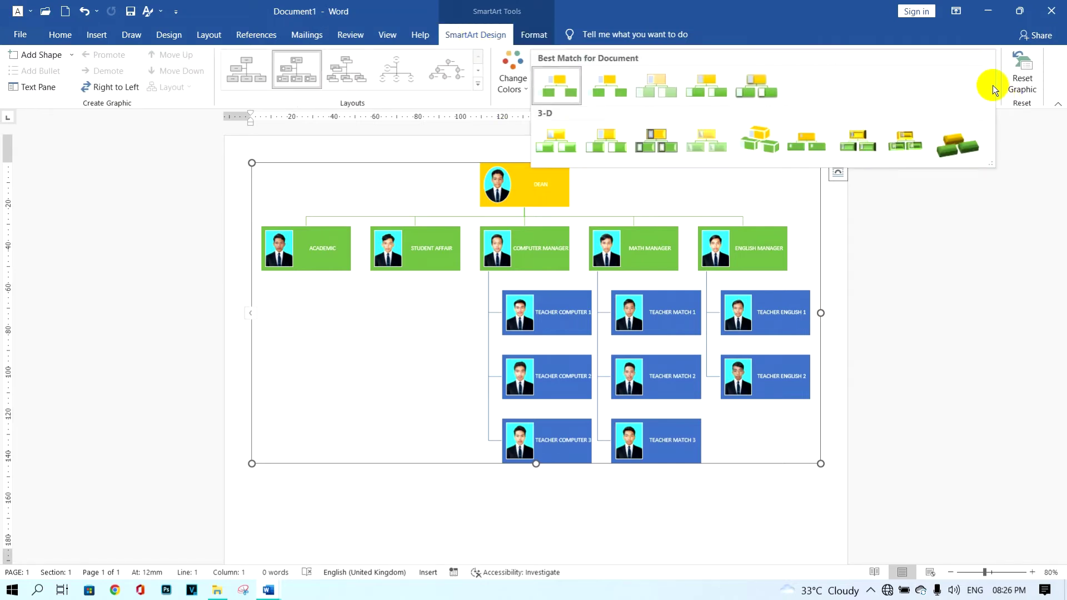
click(754, 135)
click(854, 445)
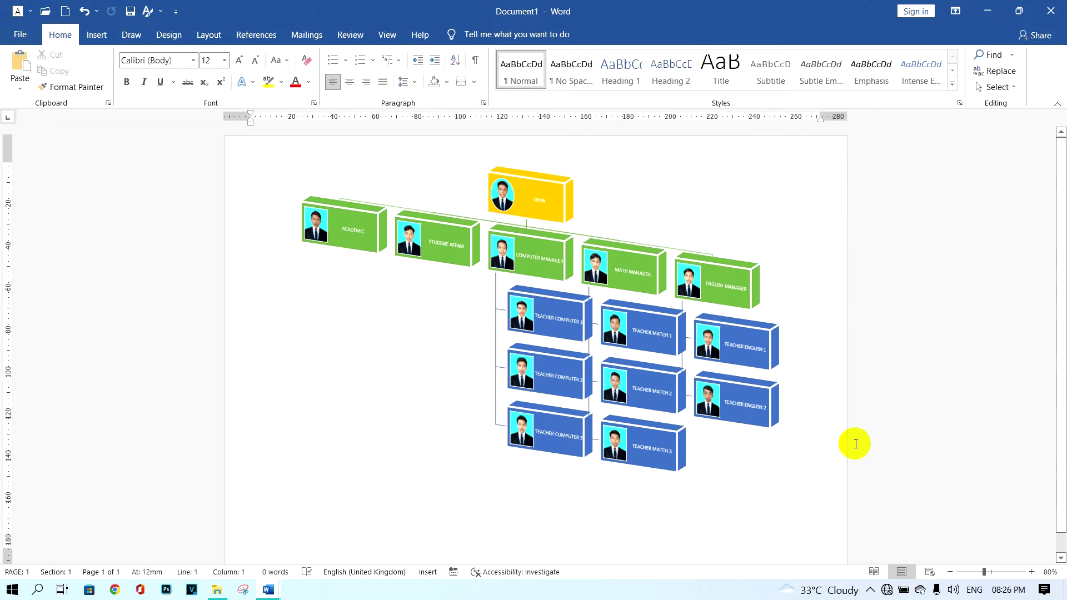
click(742, 466)
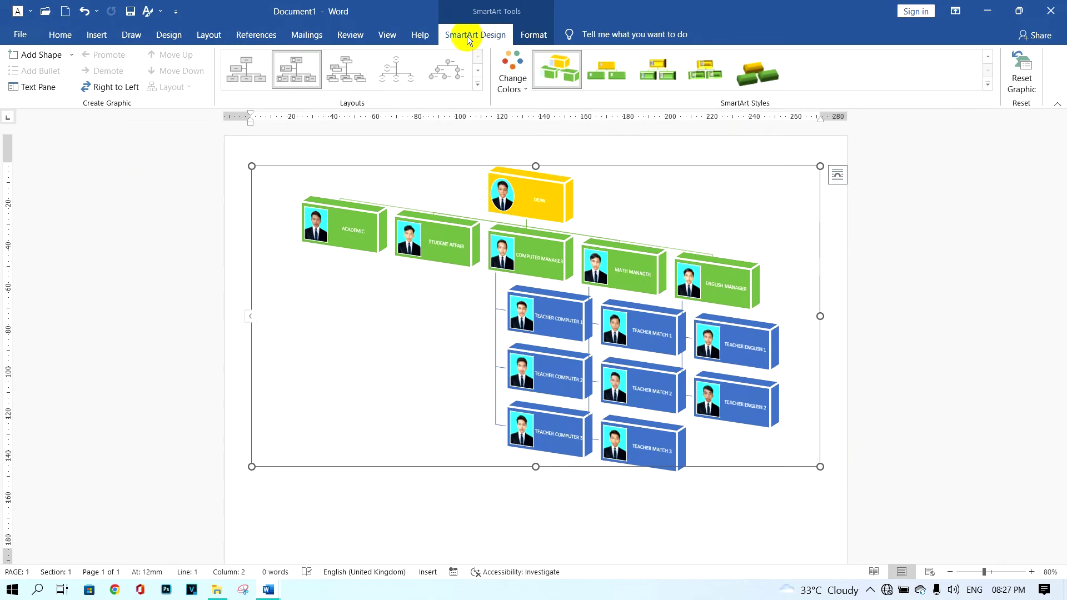
Reopen the text pane and switch the chart to the first flat Best Match style.
click(45, 89)
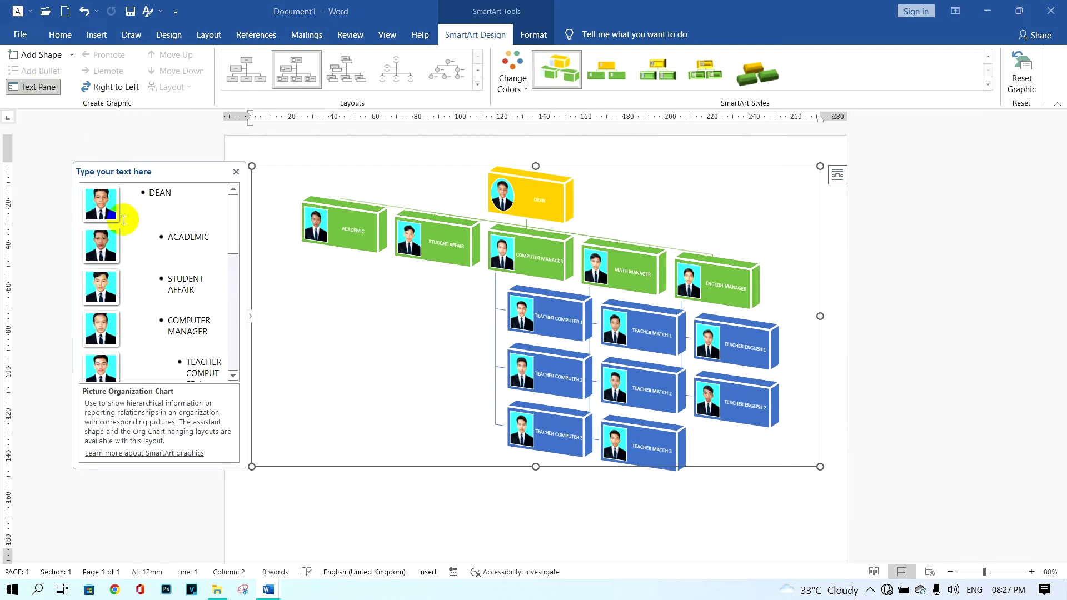
scroll(140, 252, down, 3)
scroll(142, 266, down, 6)
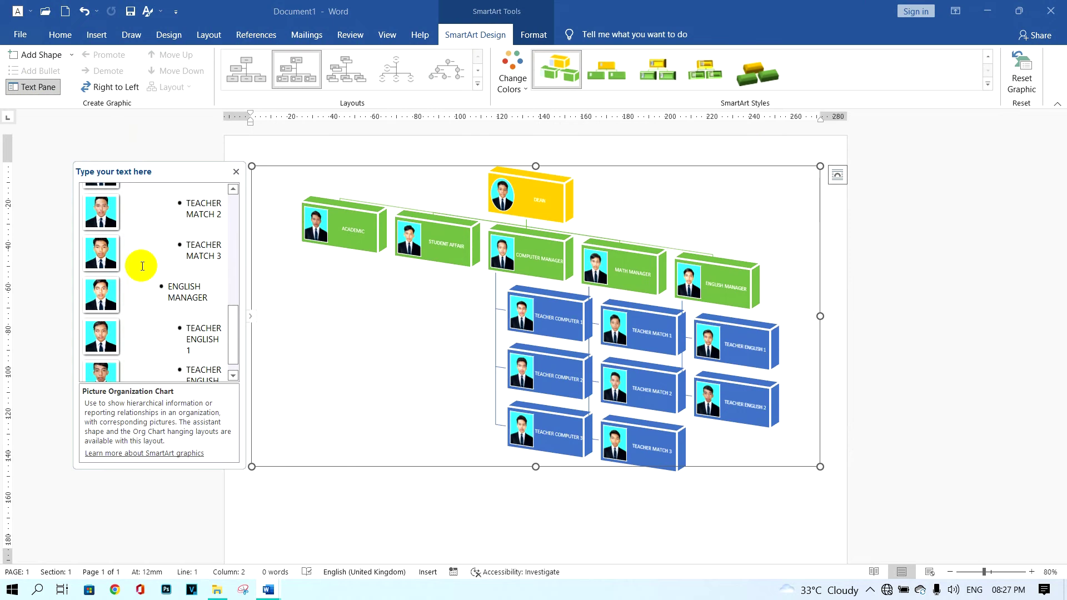
click(988, 84)
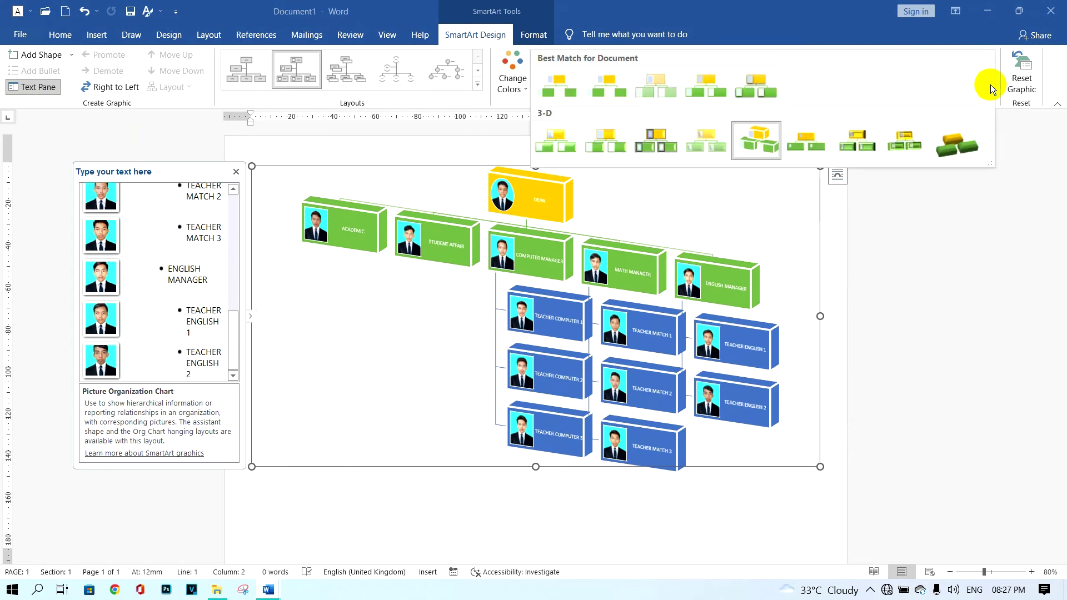
click(554, 89)
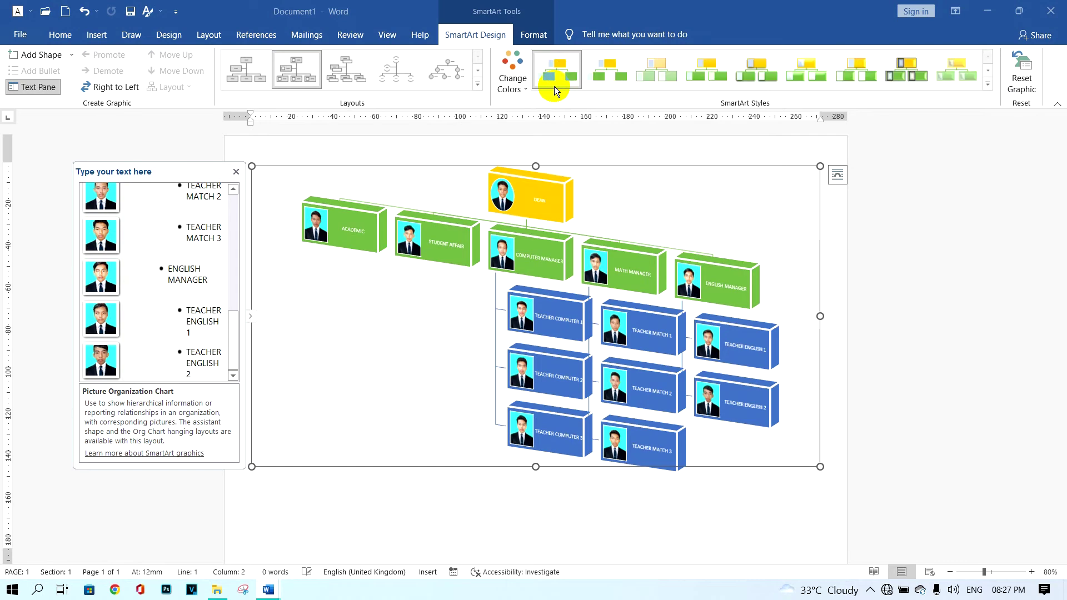
click(504, 260)
Apply the 'Both' branch layout to the COMPUTER, MATH and ENGLISH MANAGER boxes.
click(526, 269)
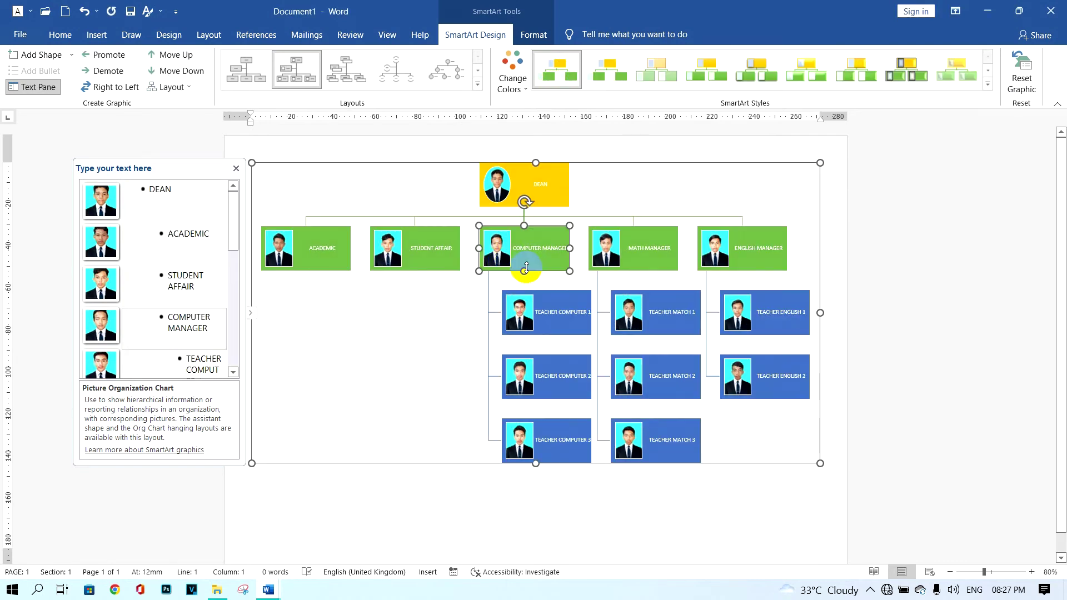
click(189, 89)
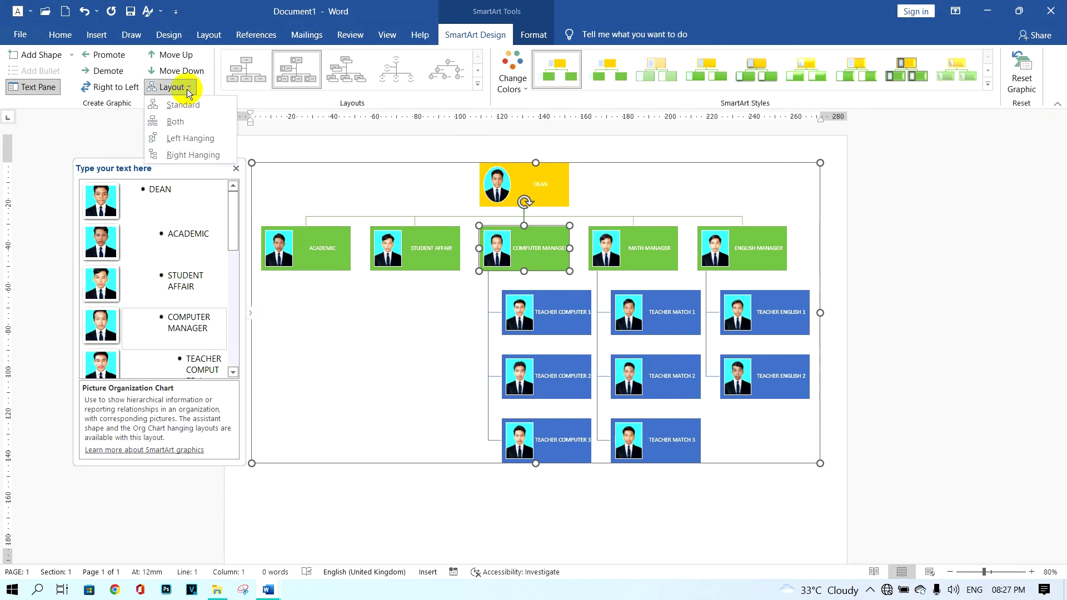
click(178, 122)
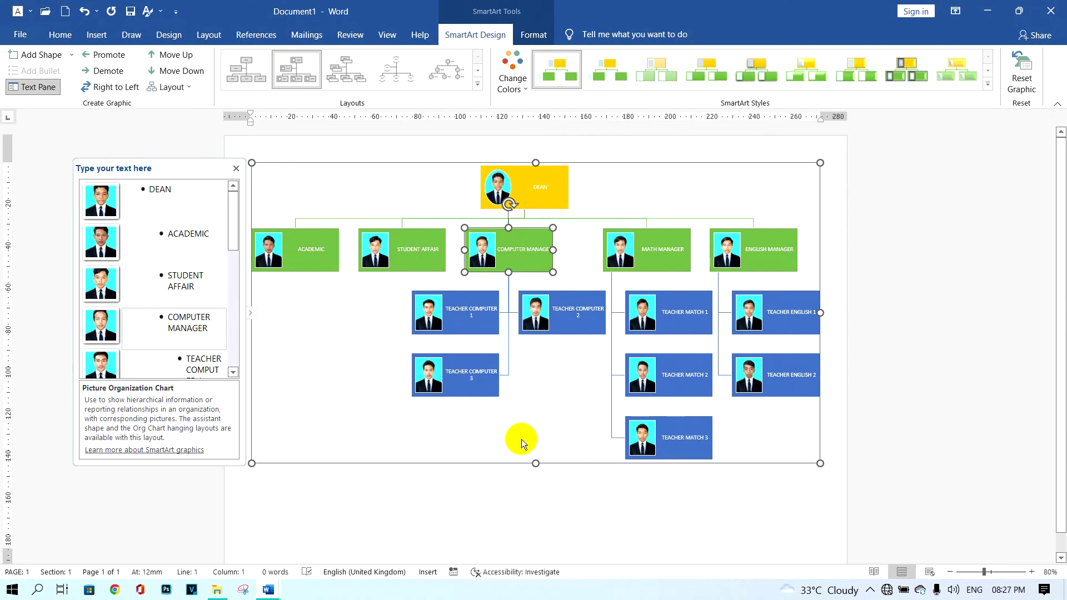
click(661, 271)
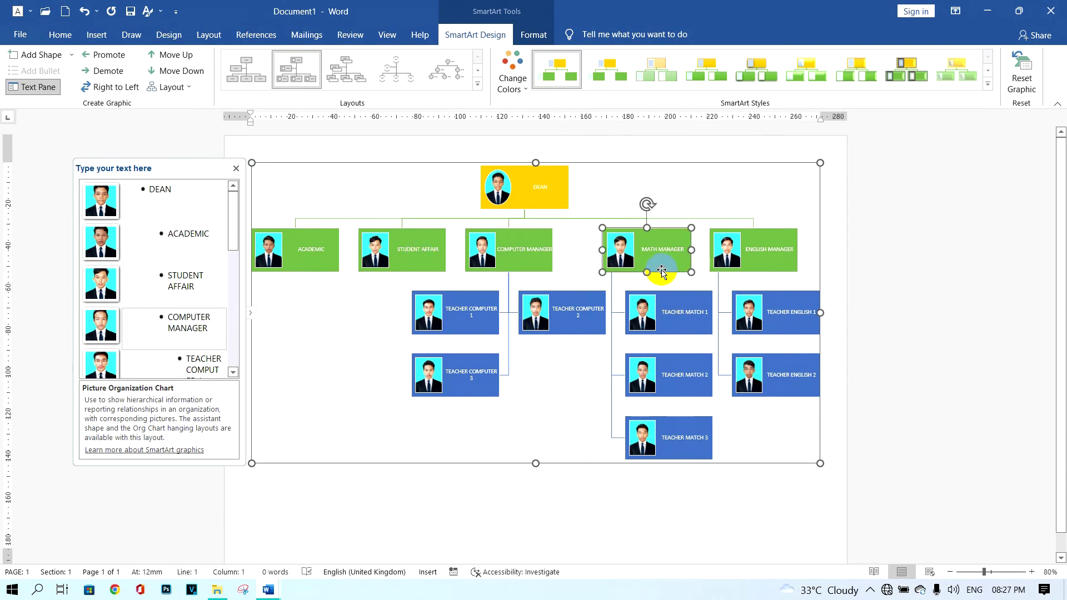
click(169, 87)
click(170, 124)
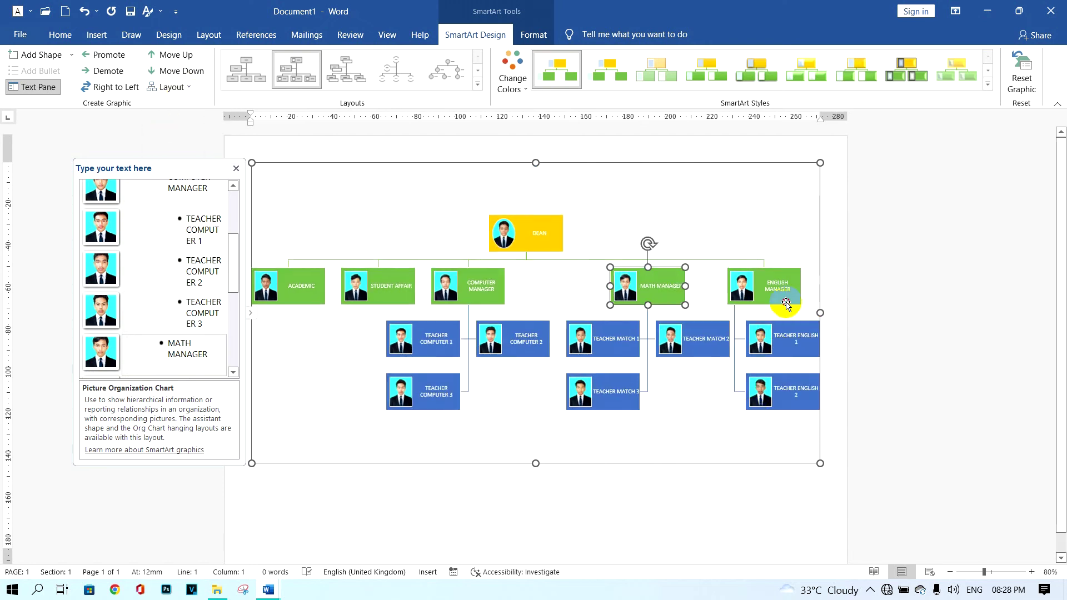
click(785, 305)
click(169, 87)
click(173, 121)
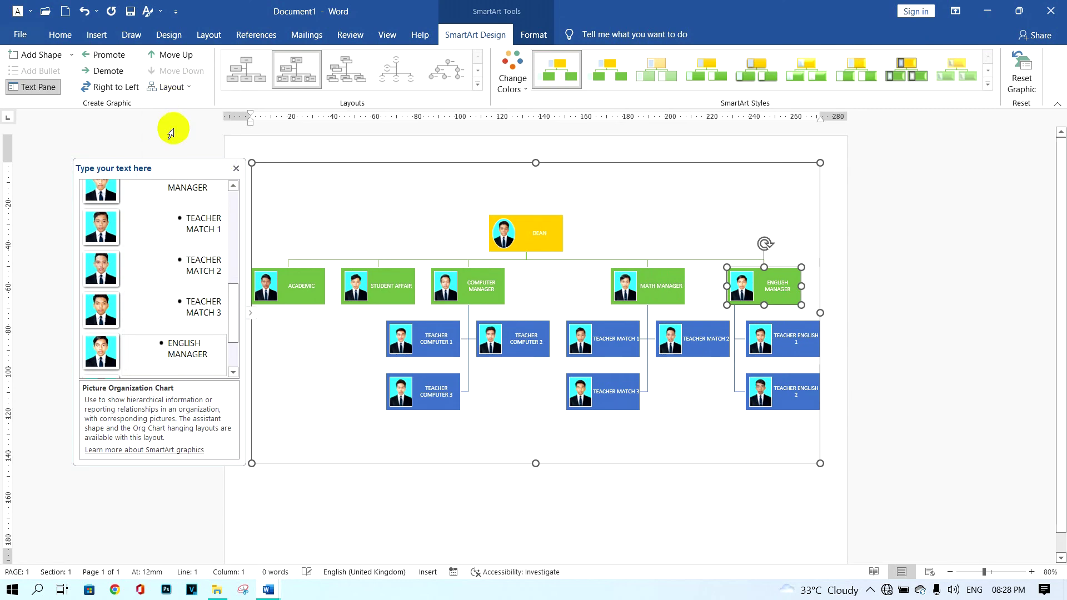
click(722, 519)
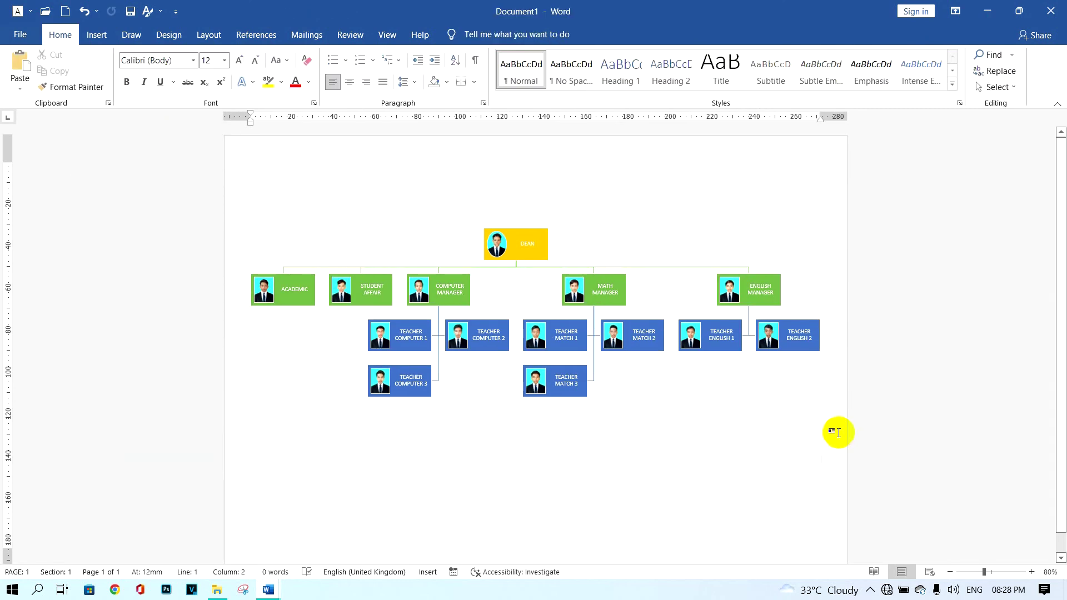